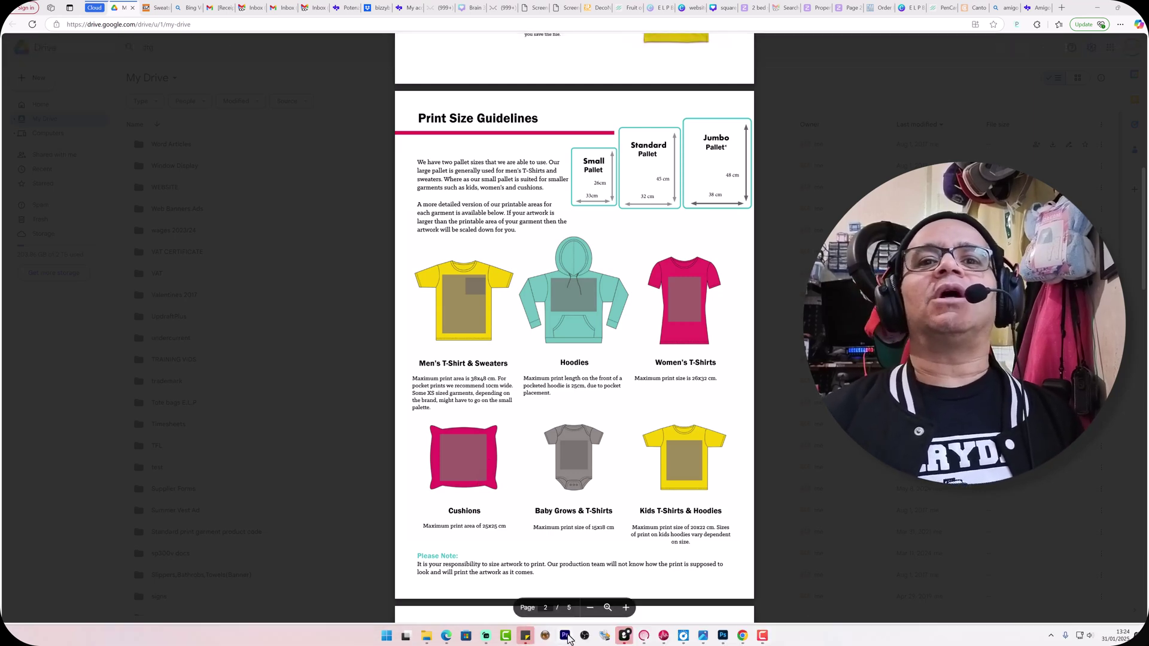
# Step: Start a new Photoshop document, then scroll the DTG guidelines PDF to its garment print sizes
pyautogui.click(704, 638)
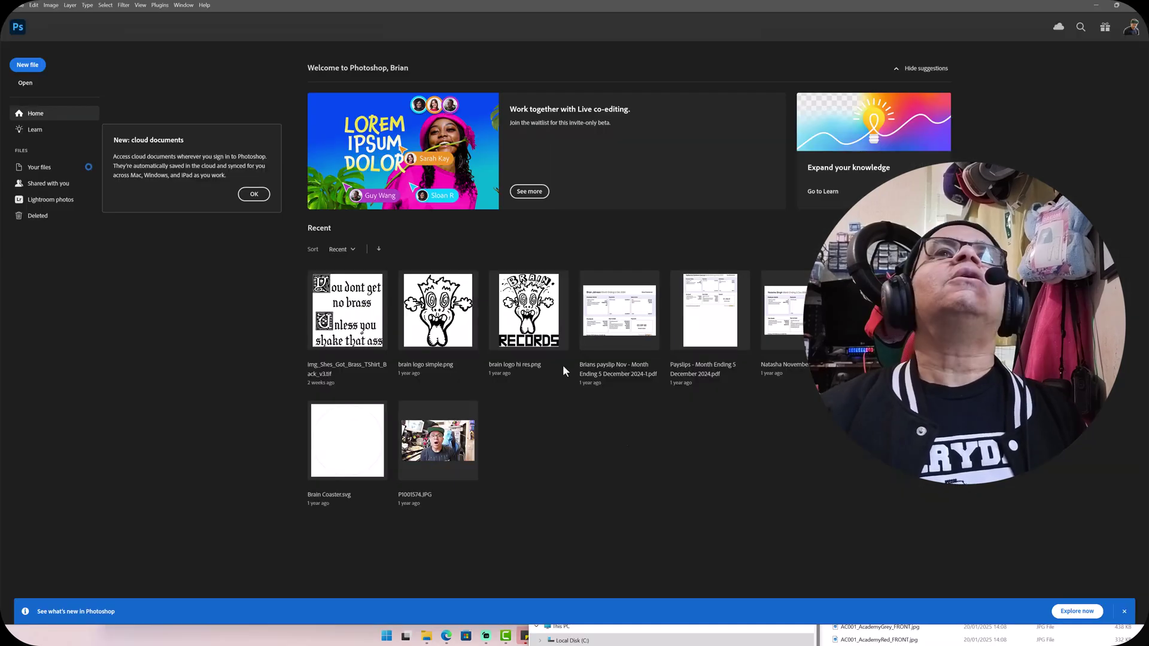
pyautogui.click(28, 65)
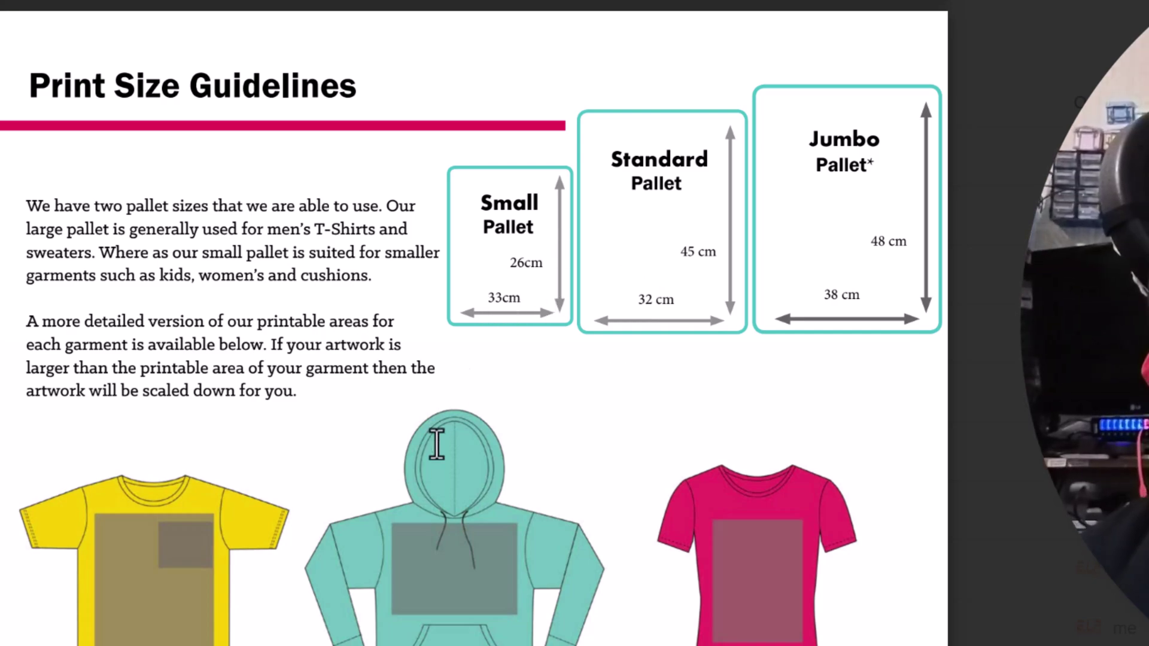
pyautogui.scroll(-8, 449, 282)
pyautogui.scroll(-2, 509, 30)
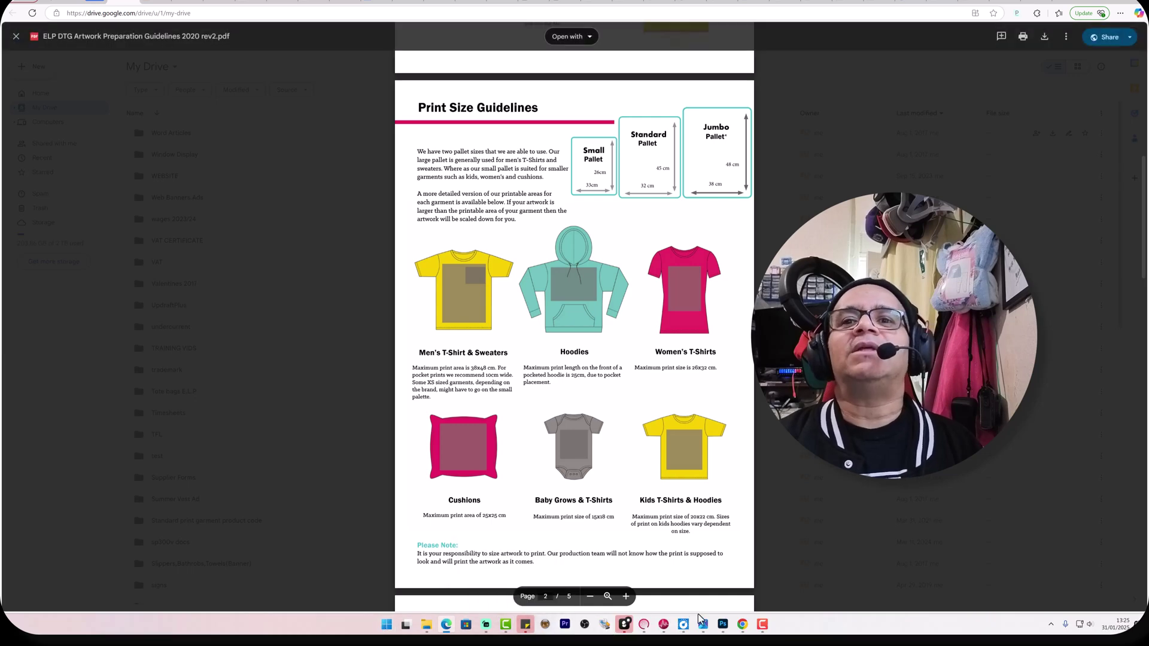
# Step: Create the white 30 × 42 cm RGB document at 300 pixels/centimetre
pyautogui.click(712, 608)
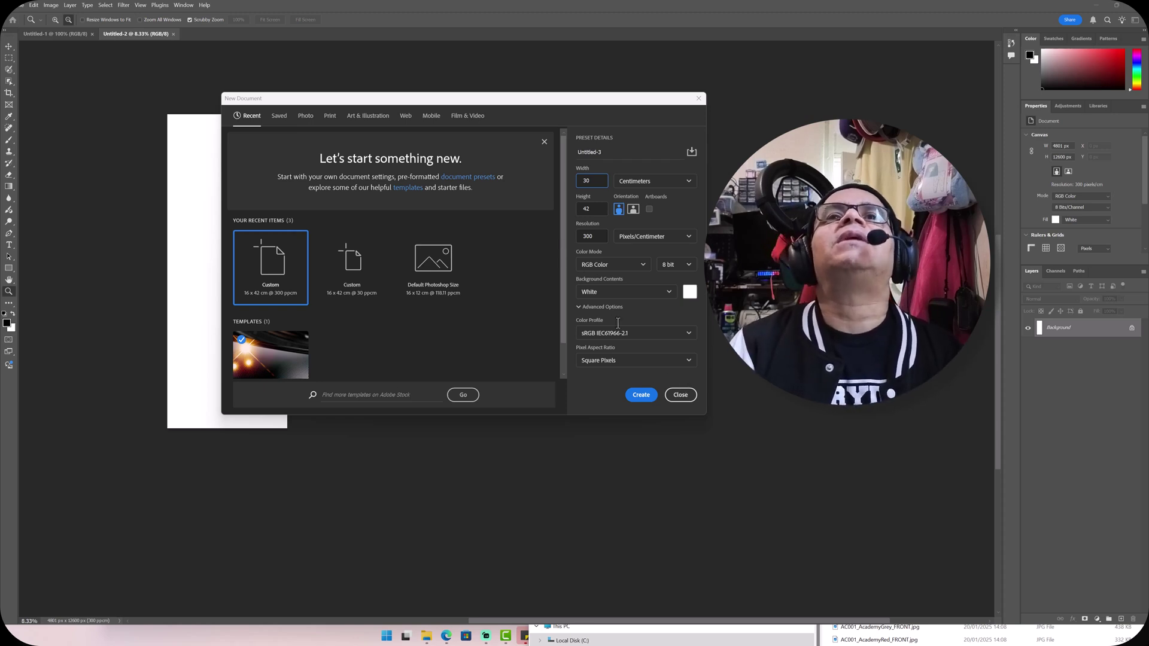
pyautogui.click(641, 396)
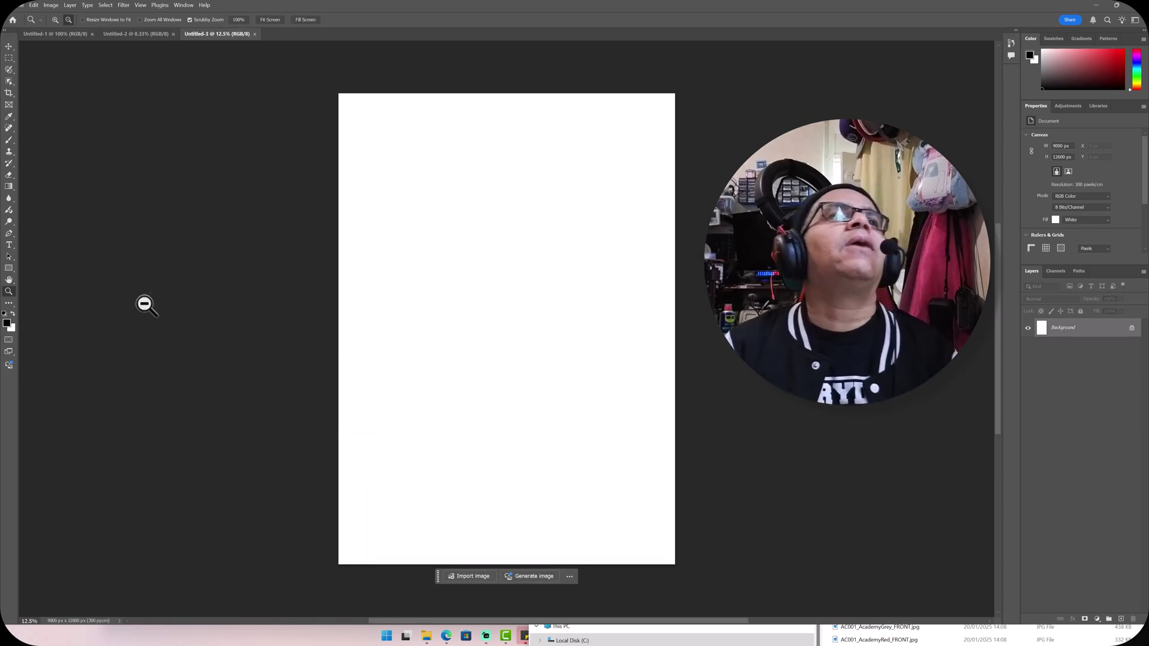
# Step: Add a horizontal text layer near the top left and type MY T SHIRT in capitals
pyautogui.click(9, 246)
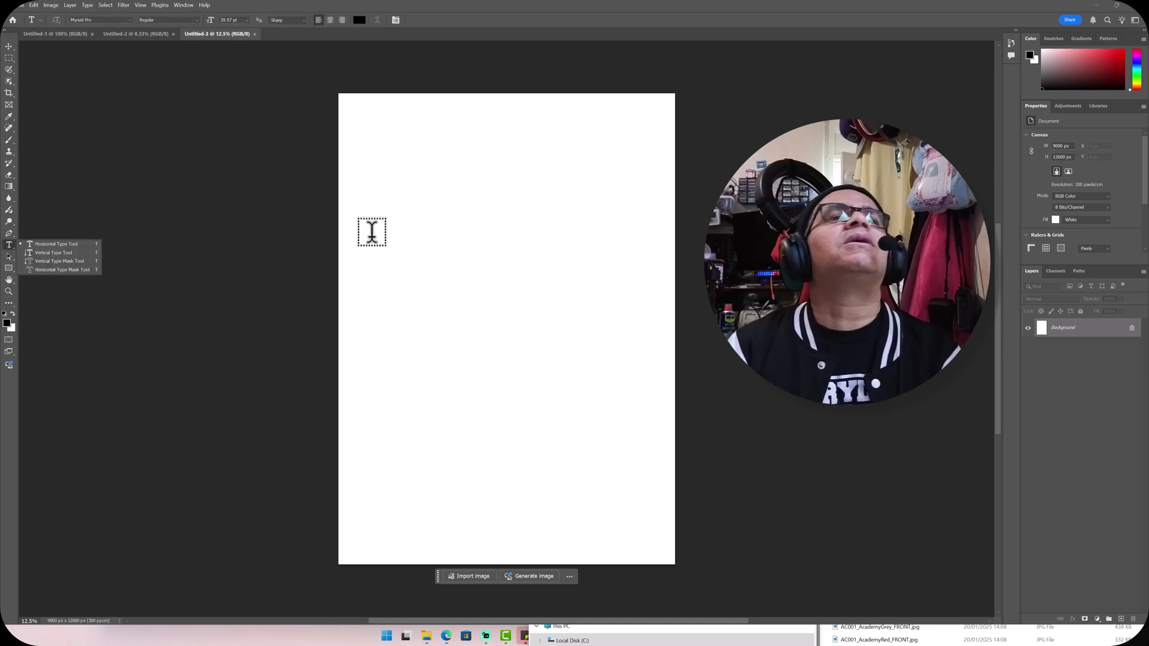
pyautogui.click(378, 229)
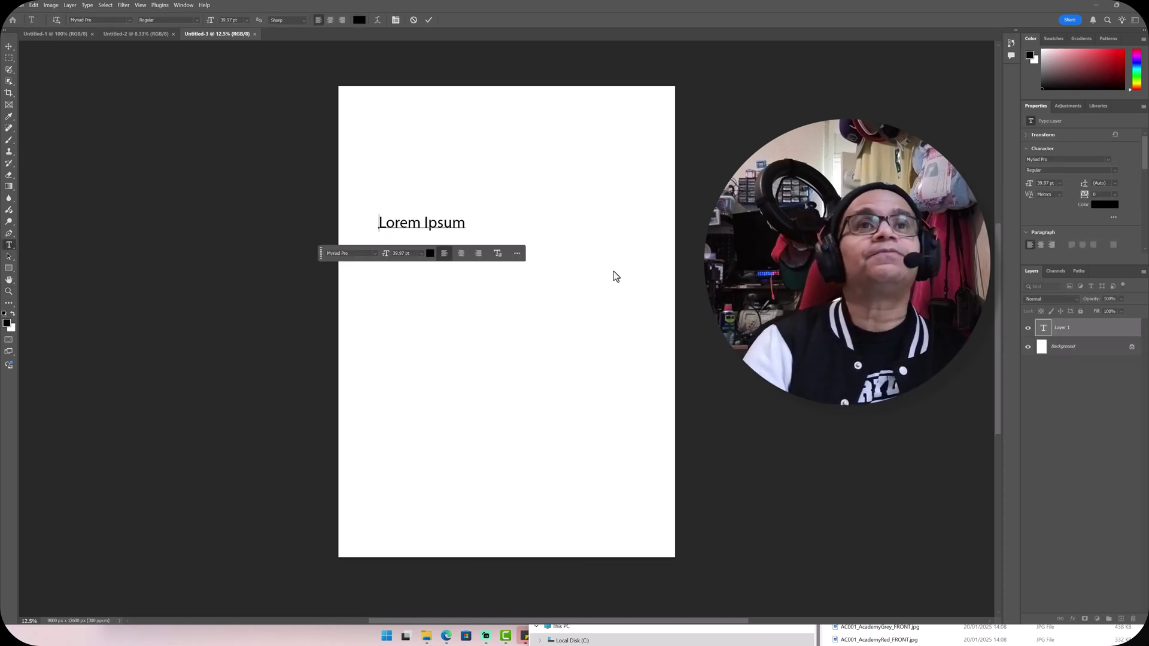
pyautogui.press('capslock')
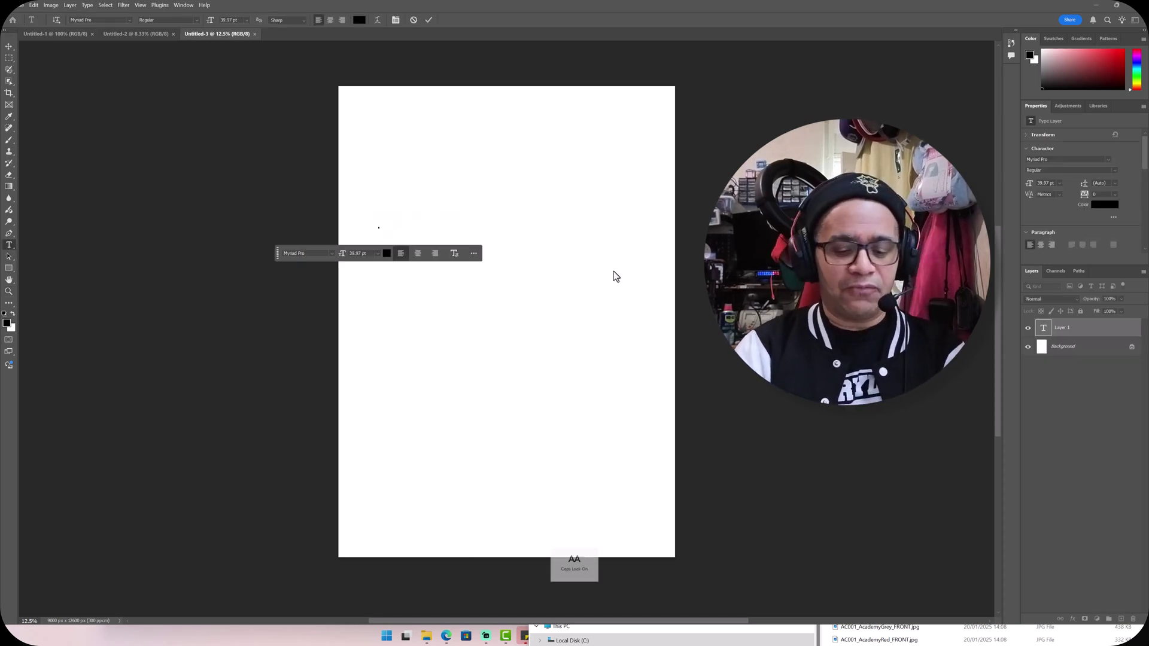
pyautogui.write('M')
pyautogui.press('BackSpace')
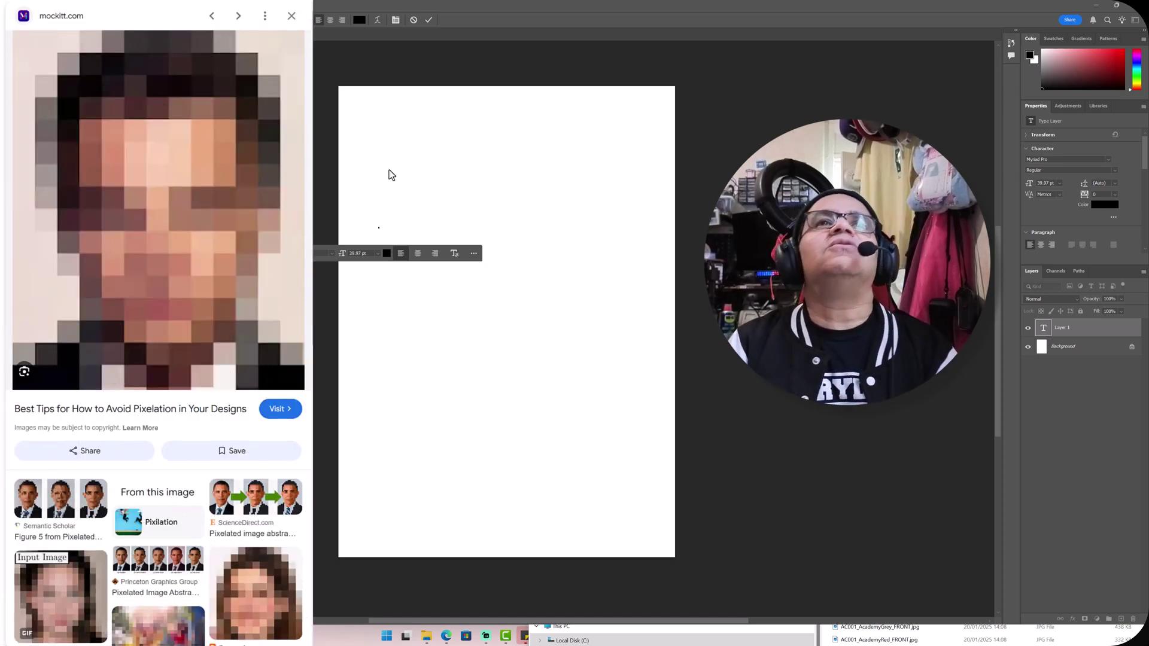
pyautogui.press('capslock')
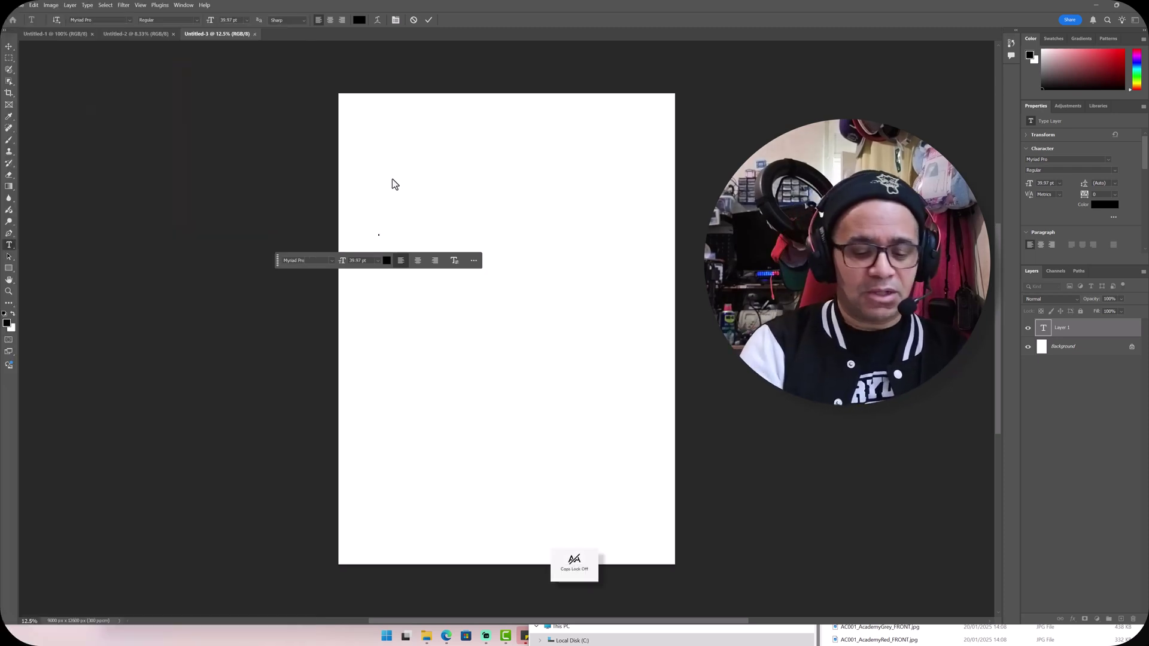
pyautogui.write('m')
pyautogui.press('BackSpace')
pyautogui.press('capslock')
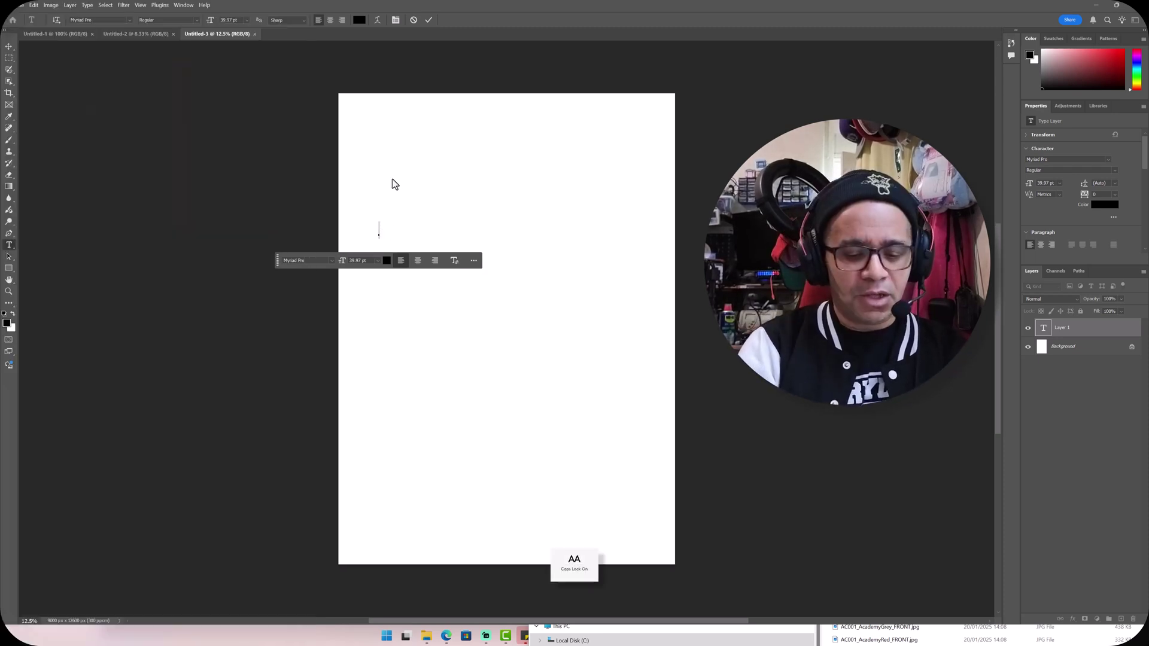
pyautogui.write('MY T SHIRT')
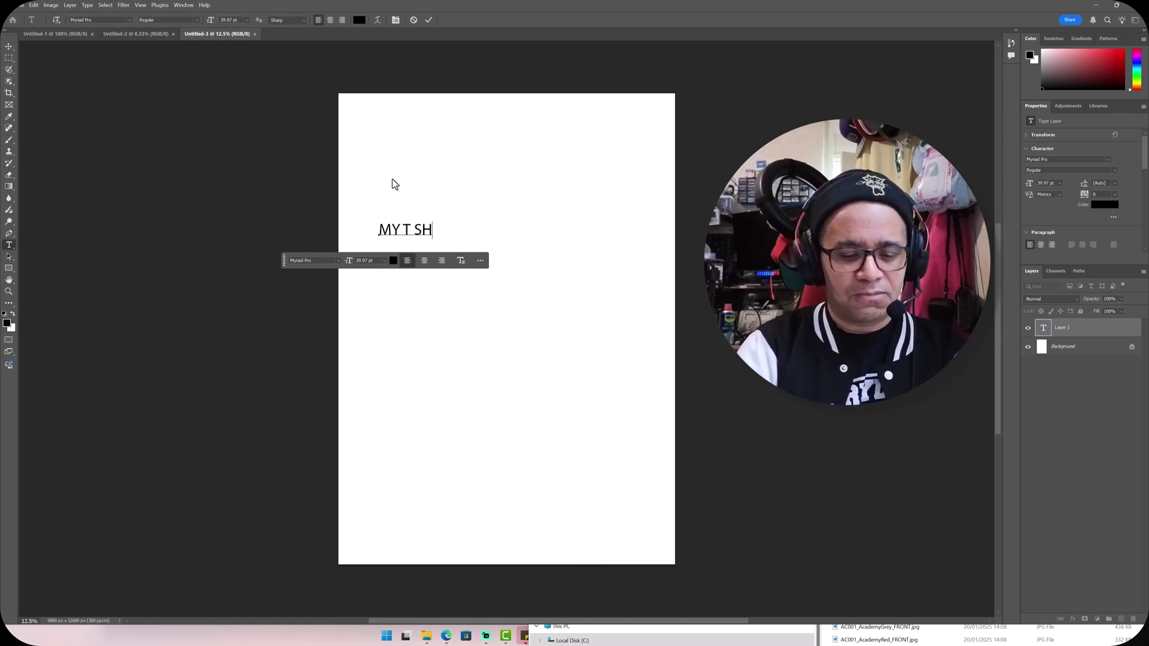
# Step: Enlarge the MY T SHIRT text considerably and move it up toward the page top
pyautogui.click(8, 46)
pyautogui.moveTo(453, 257); pyautogui.dragTo(653, 291)
pyautogui.press('Return')
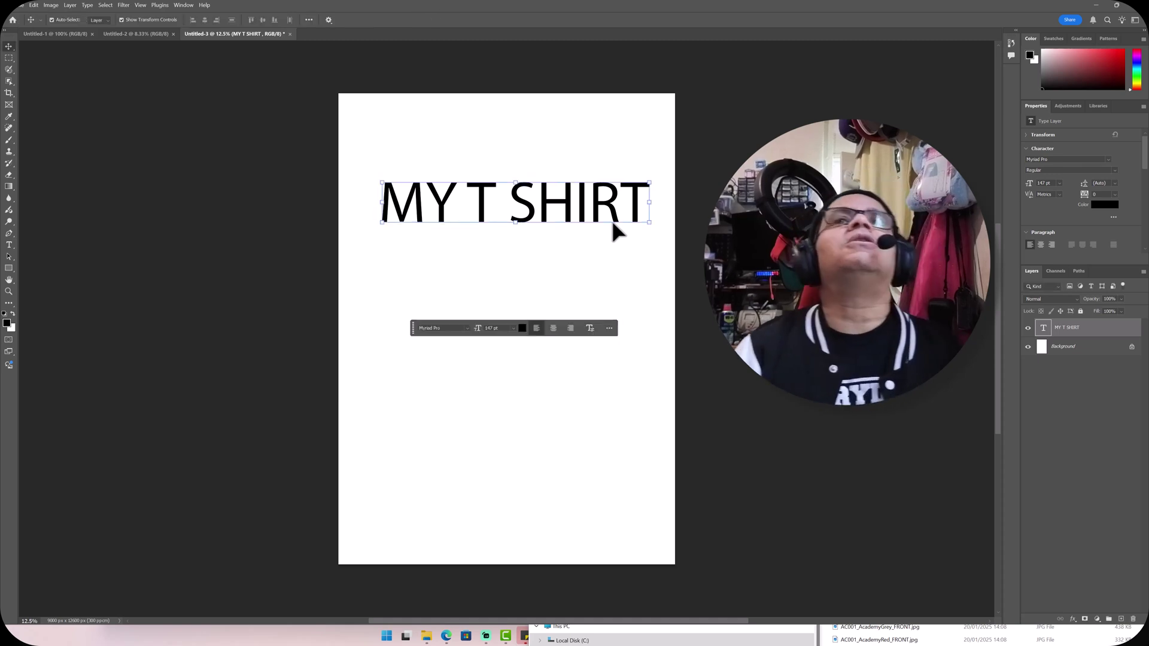
pyautogui.moveTo(446, 206); pyautogui.dragTo(433, 142)
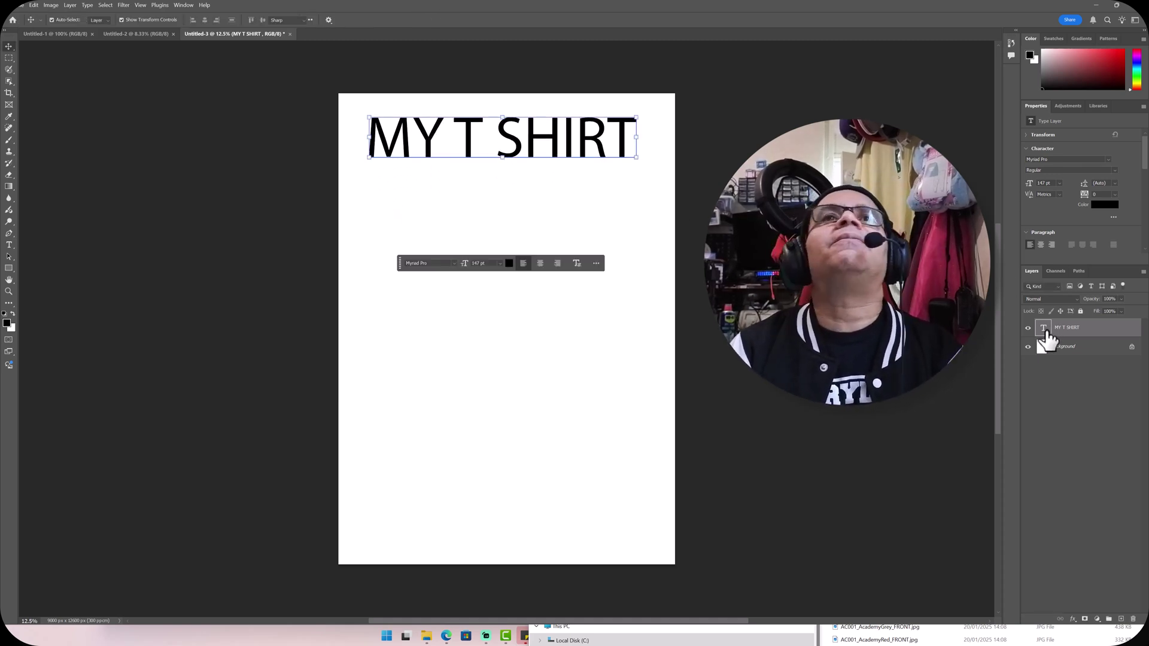
# Step: Replace the wording with BRIANS and 50TH on two lines, then select 50TH
pyautogui.doubleClick(1043, 329)
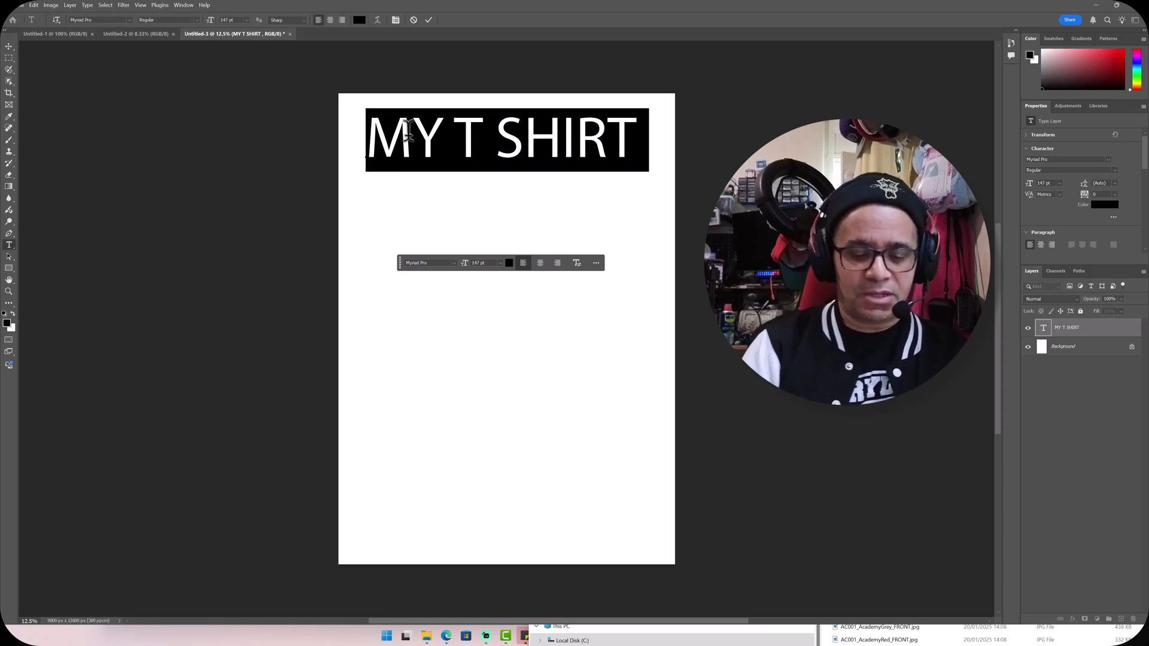
pyautogui.write('BRIANS ')
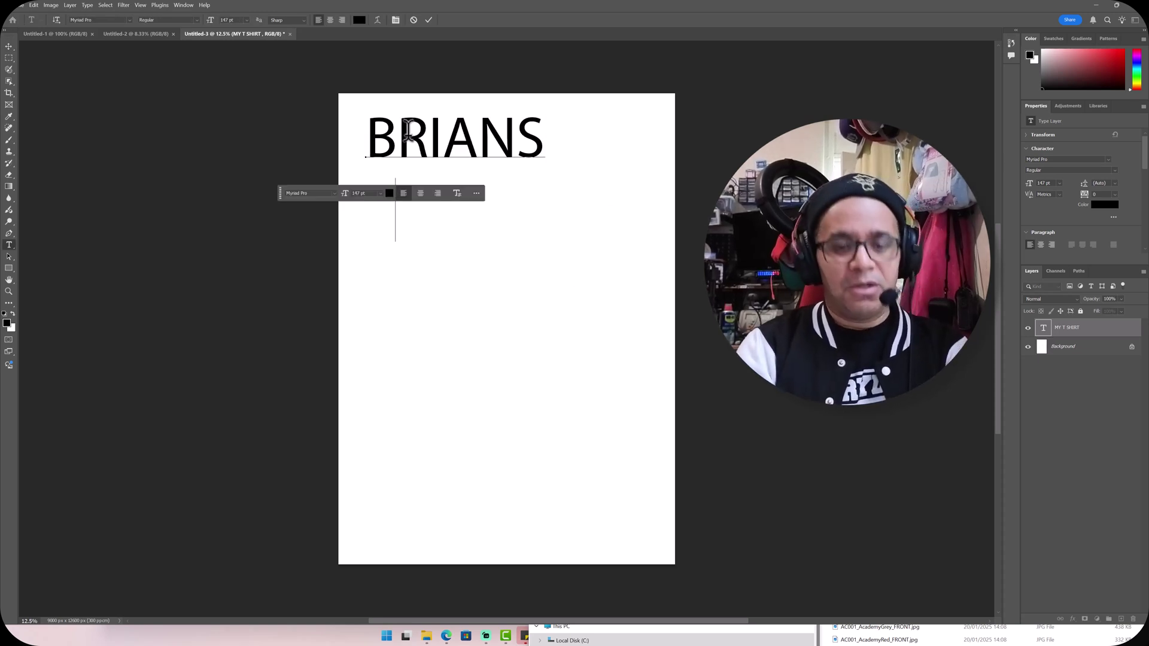
pyautogui.write('50TH')
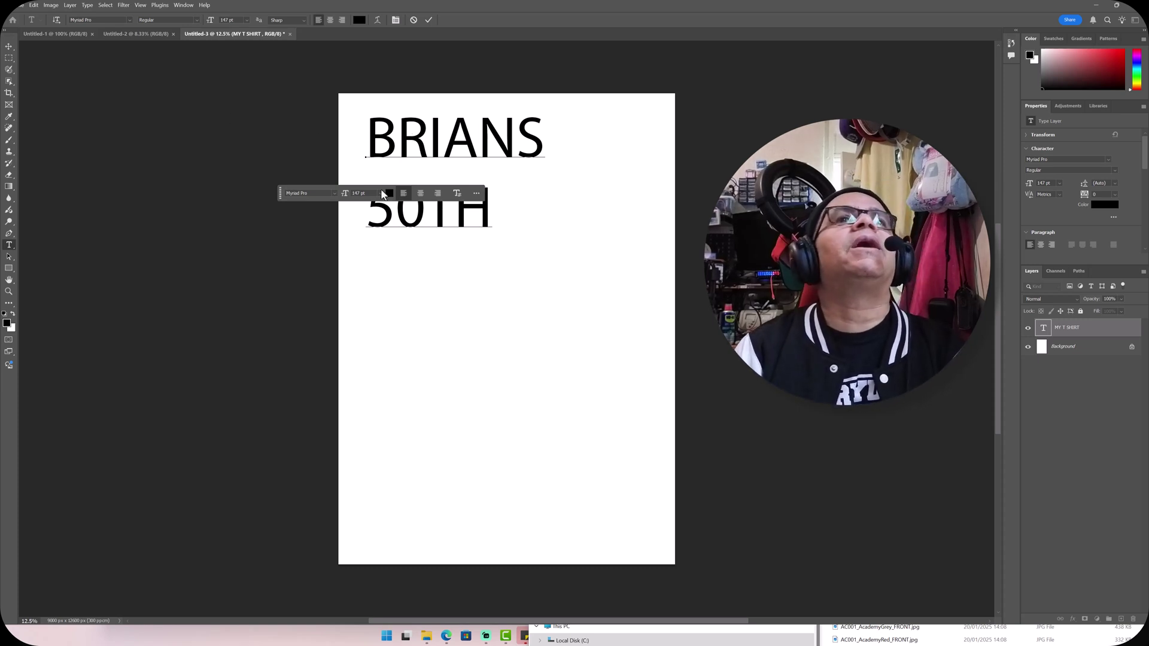
pyautogui.click(10, 47)
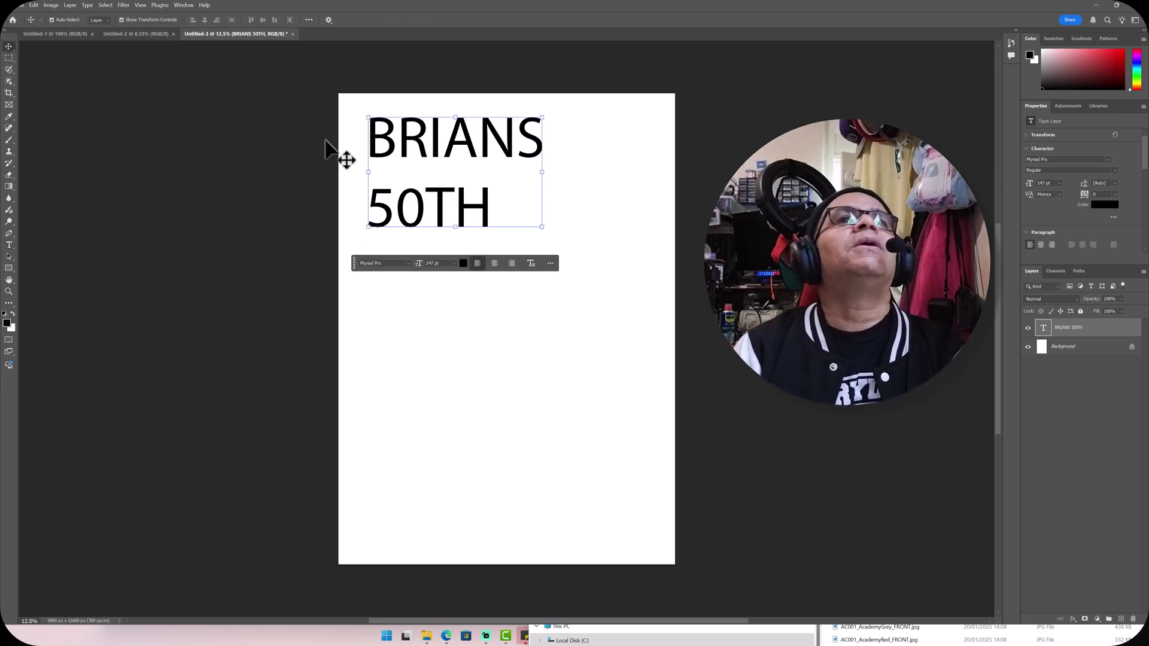
pyautogui.doubleClick(1044, 329)
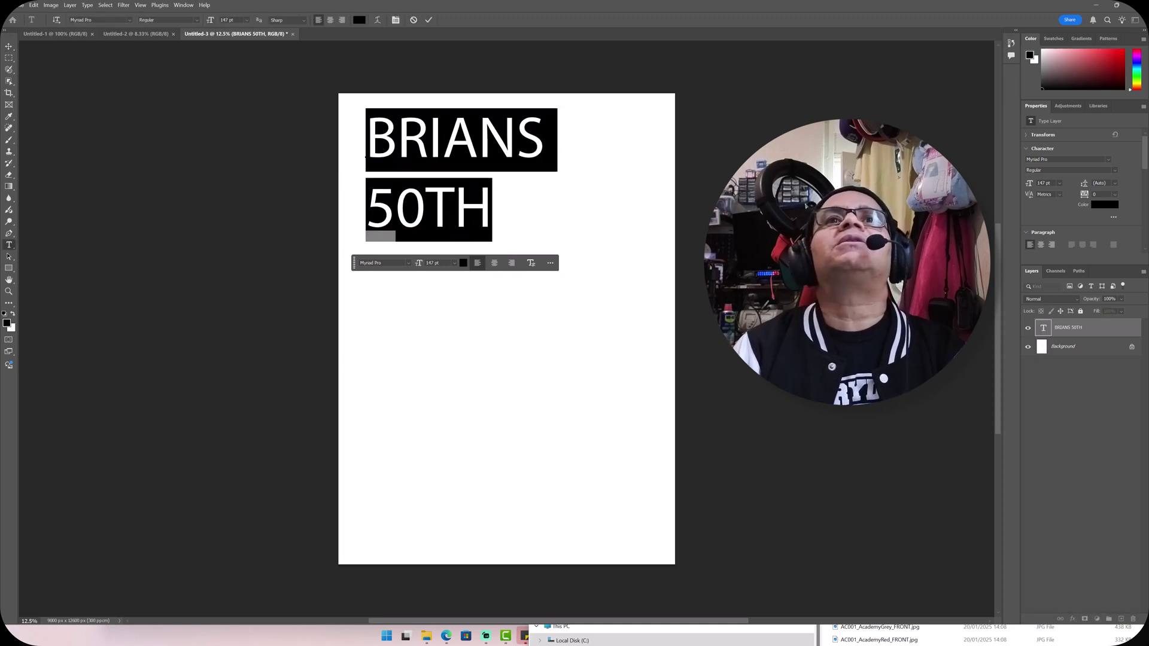
pyautogui.moveTo(496, 207); pyautogui.dragTo(337, 188)
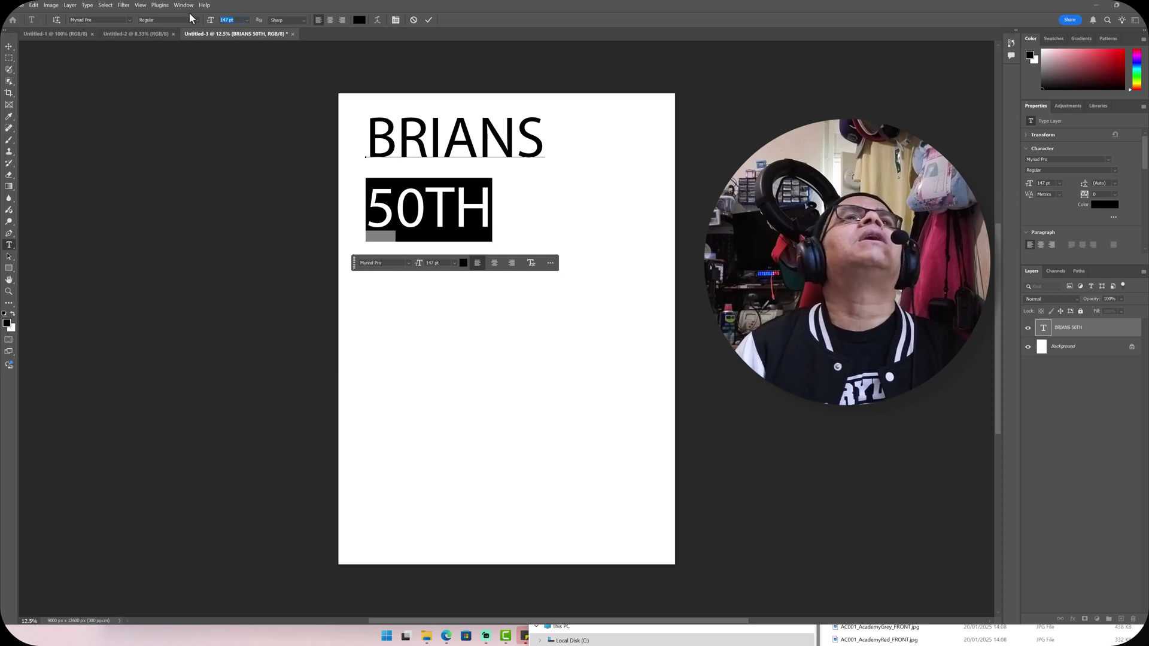
# Step: Increase the 50TH line's font size to 351 pt
pyautogui.press('Up')
pyautogui.press('Up')
pyautogui.press('Up')
pyautogui.press('Up')
pyautogui.press('Up')
pyautogui.press('Up')
pyautogui.press('Up')
pyautogui.press('Up')
pyautogui.press('Up')
pyautogui.press('Up')
pyautogui.press('Up')
pyautogui.press('Up')
pyautogui.press('Up')
pyautogui.press('Up')
pyautogui.press('Up')
pyautogui.press('Up')
pyautogui.press('Up')
pyautogui.press('Up')
pyautogui.press('Up')
pyautogui.press('Up')
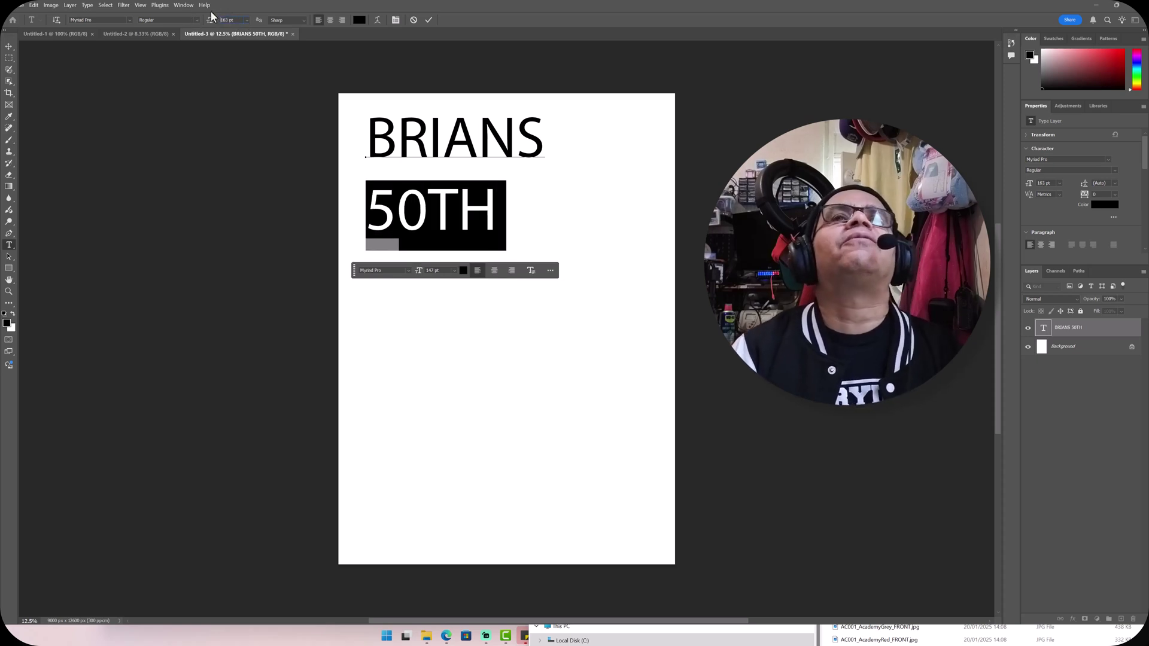
pyautogui.press('Up')
pyautogui.press('Up')
pyautogui.press('Up')
pyautogui.press('Up')
pyautogui.press('Up')
pyautogui.press('Up')
pyautogui.press('Up')
pyautogui.press('Up')
pyautogui.press('Up')
pyautogui.press('Up')
pyautogui.press('Up')
pyautogui.press('Up')
pyautogui.press('Up')
pyautogui.press('Up')
pyautogui.press('Up')
pyautogui.press('Up')
pyautogui.press('Up')
pyautogui.press('Up')
pyautogui.press('Up')
pyautogui.press('Up')
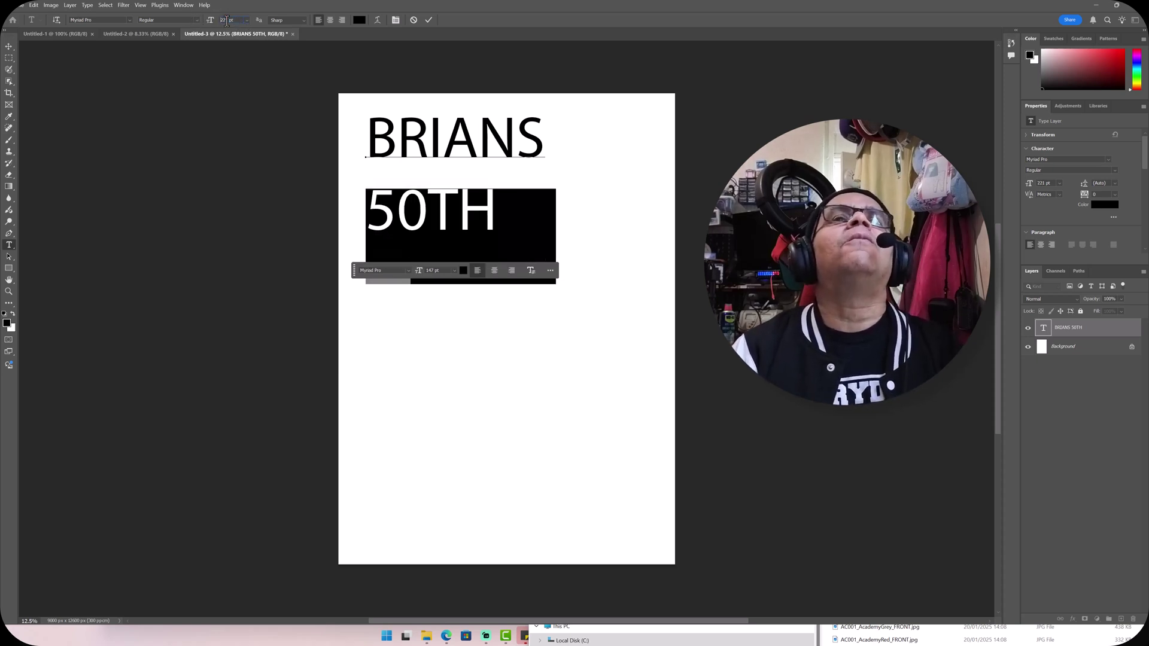
pyautogui.press('Up')
pyautogui.press('Up')
pyautogui.press('Up')
pyautogui.press('Up')
pyautogui.press('Up')
pyautogui.press('Up')
pyautogui.press('Up')
pyautogui.press('Up')
pyautogui.press('Up')
pyautogui.press('Up')
pyautogui.press('Up')
pyautogui.press('Up')
pyautogui.press('Up')
pyautogui.press('Up')
pyautogui.press('Up')
pyautogui.press('Up')
pyautogui.press('Up')
pyautogui.press('Up')
pyautogui.press('Up')
pyautogui.press('Up')
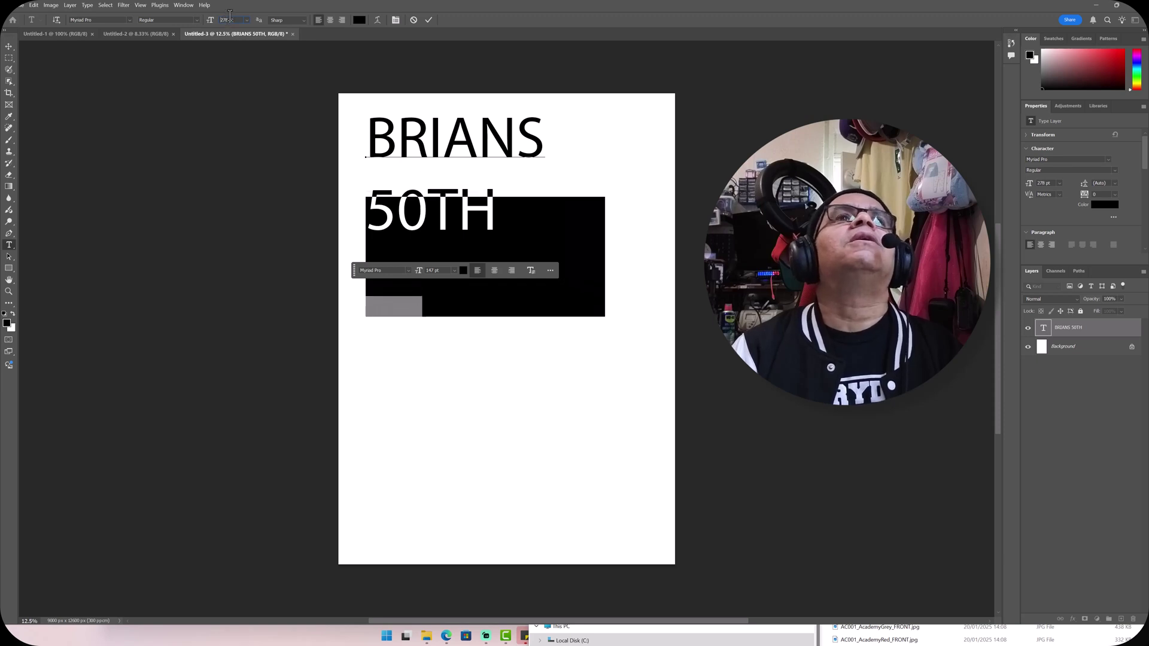
pyautogui.press('Up')
pyautogui.press('Up')
pyautogui.press('Up')
pyautogui.press('Up')
pyautogui.press('Up')
pyautogui.press('Up')
pyautogui.press('Up')
pyautogui.press('Up')
pyautogui.press('Up')
pyautogui.press('Up')
pyautogui.press('Up')
pyautogui.press('Up')
pyautogui.press('Up')
pyautogui.press('Up')
pyautogui.press('Up')
pyautogui.press('Up')
pyautogui.press('Up')
pyautogui.press('Up')
pyautogui.press('Up')
pyautogui.press('Up')
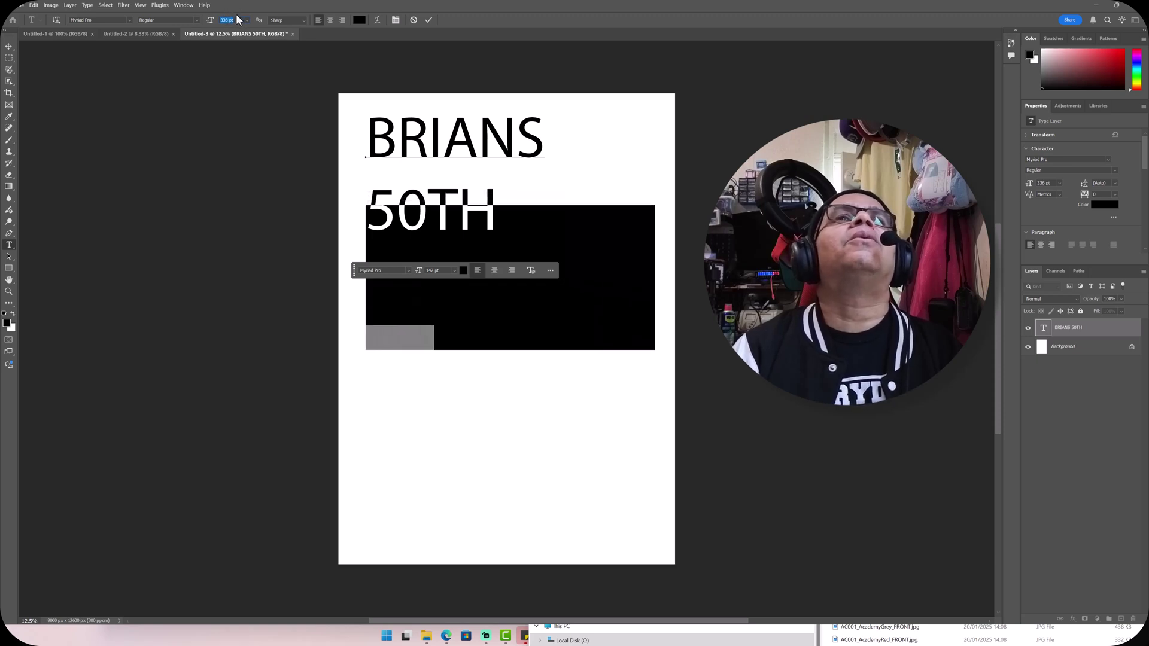
pyautogui.hotkey('ctrl', 'Return')
# Step: Scale the whole text layer down to about 83% and further so it fits the page
pyautogui.hotkey('ctrl', 't')
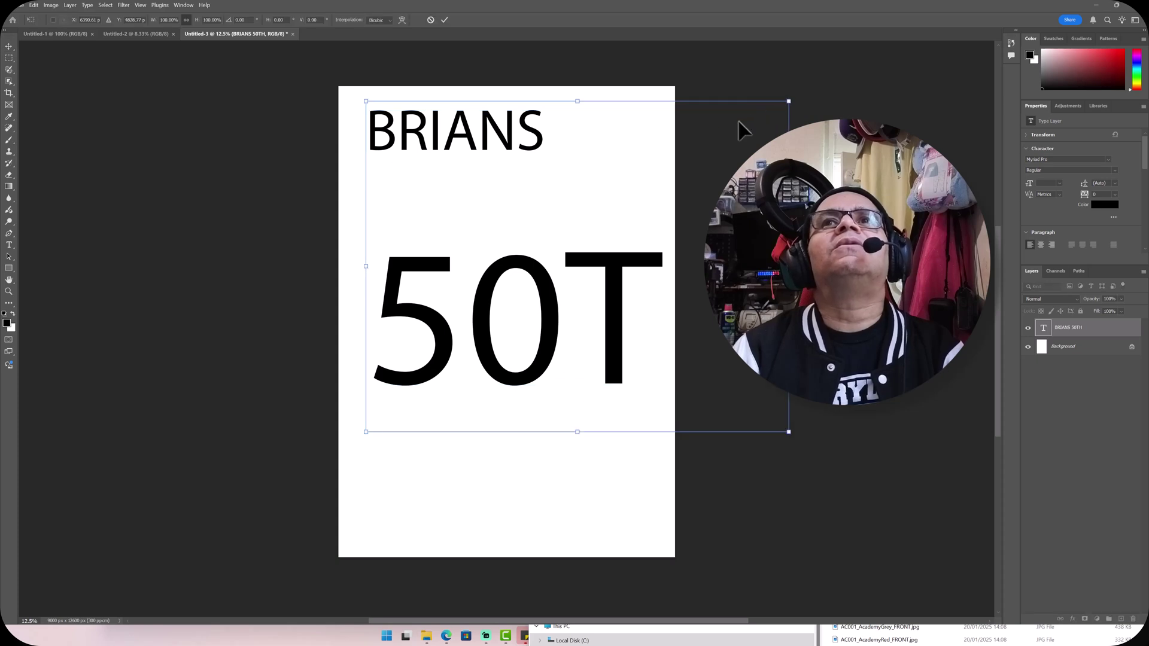
pyautogui.moveTo(734, 123); pyautogui.dragTo(637, 152)
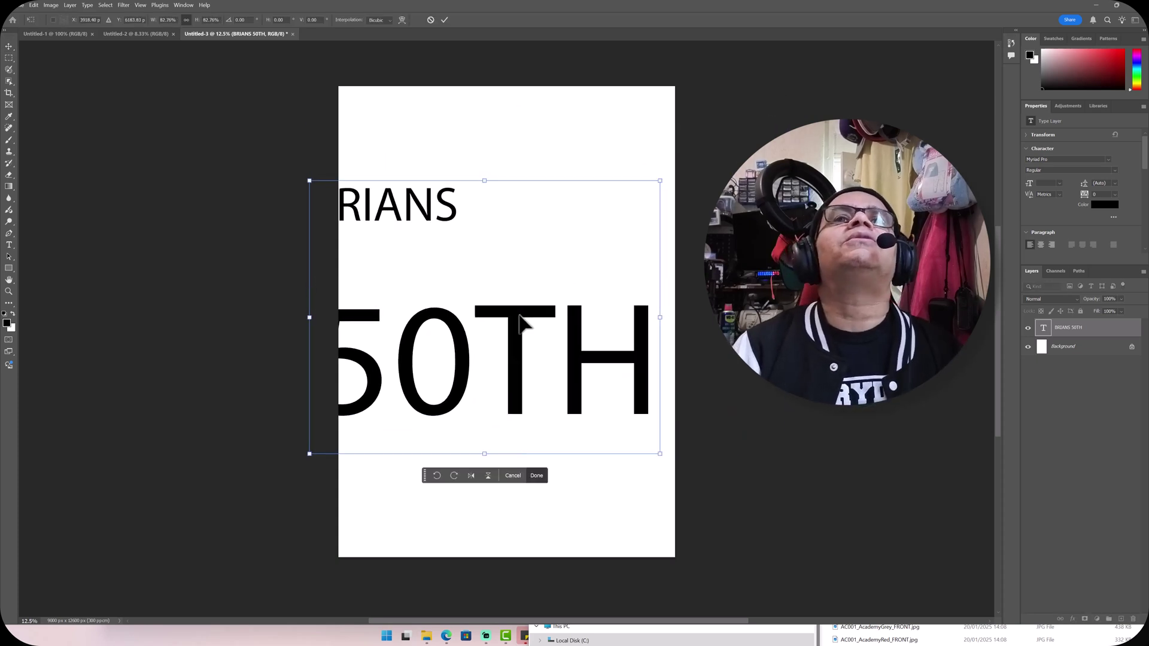
pyautogui.moveTo(520, 323); pyautogui.dragTo(551, 317)
pyautogui.scroll(-1, 266, 78)
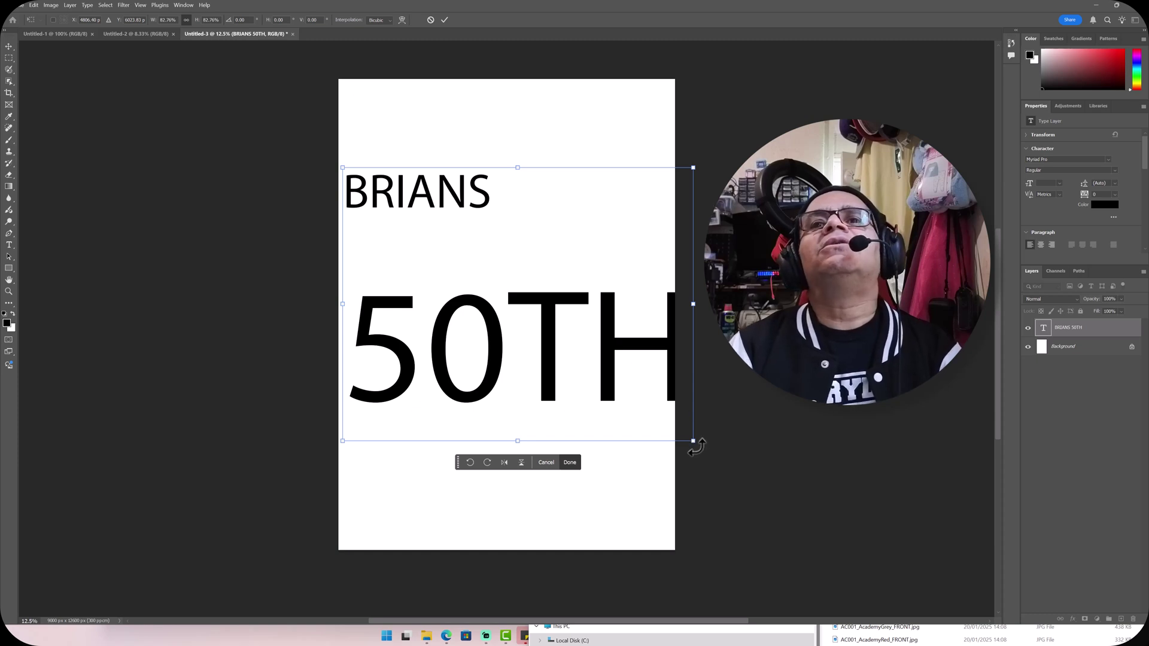
pyautogui.moveTo(693, 440); pyautogui.dragTo(652, 411)
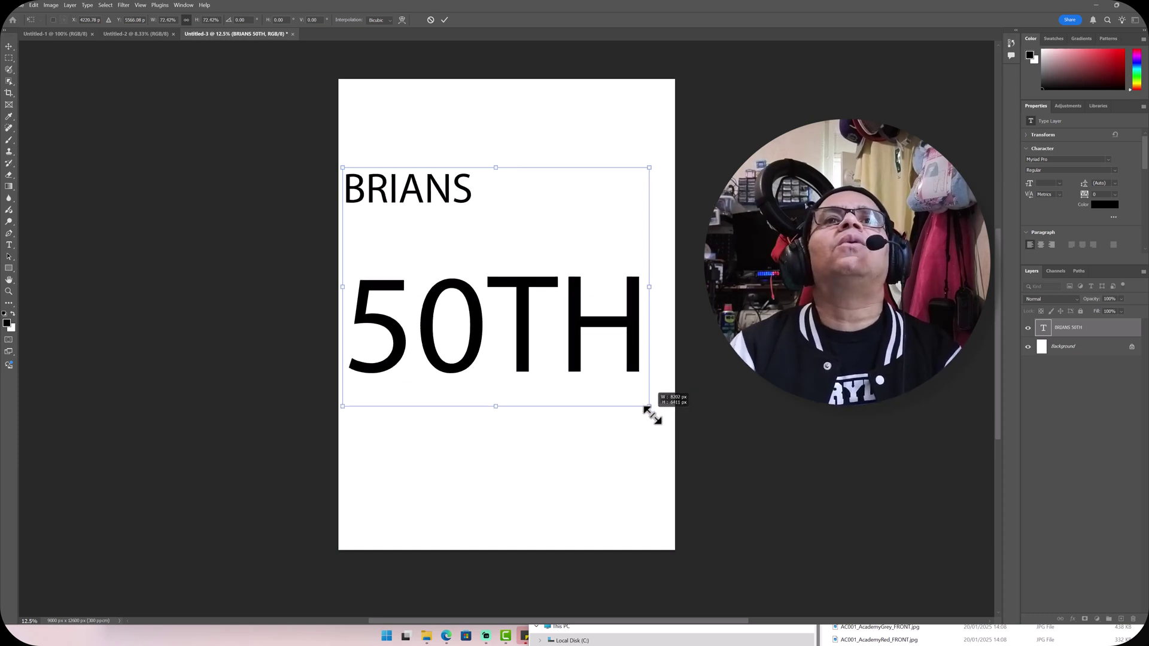
pyautogui.scroll(1, 632, 324)
pyautogui.scroll(-2, 634, 323)
# Step: Centre-align the BRIANS and 50th lines and move the text block to the canvas centre
pyautogui.doubleClick(1043, 327)
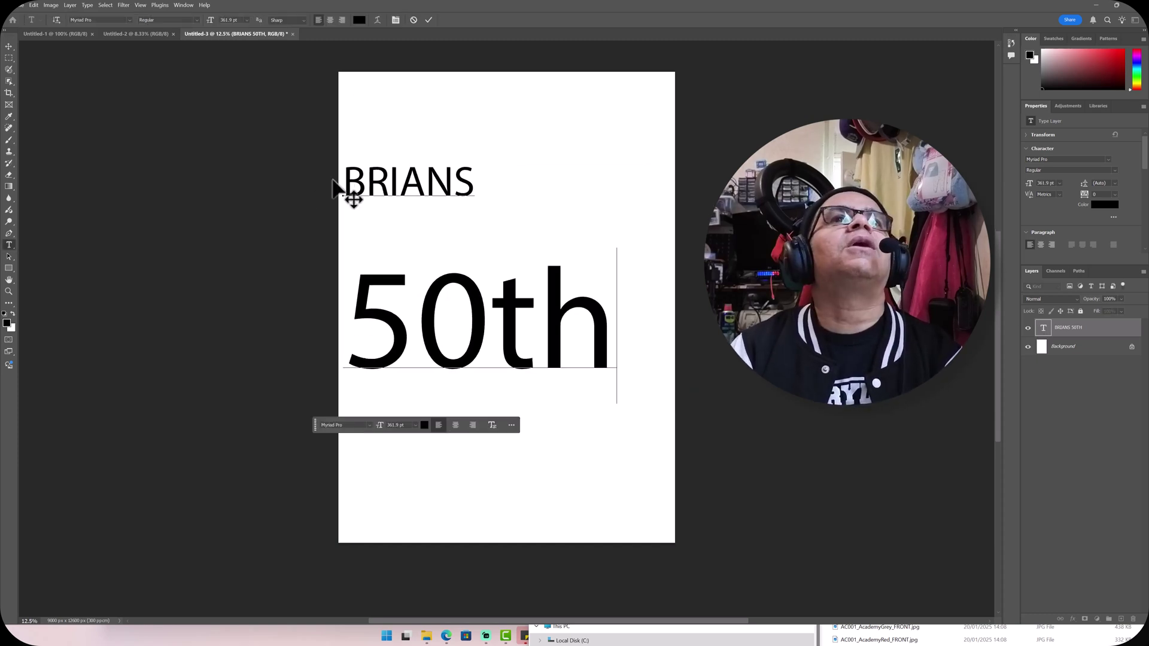
pyautogui.moveTo(346, 180); pyautogui.dragTo(623, 369)
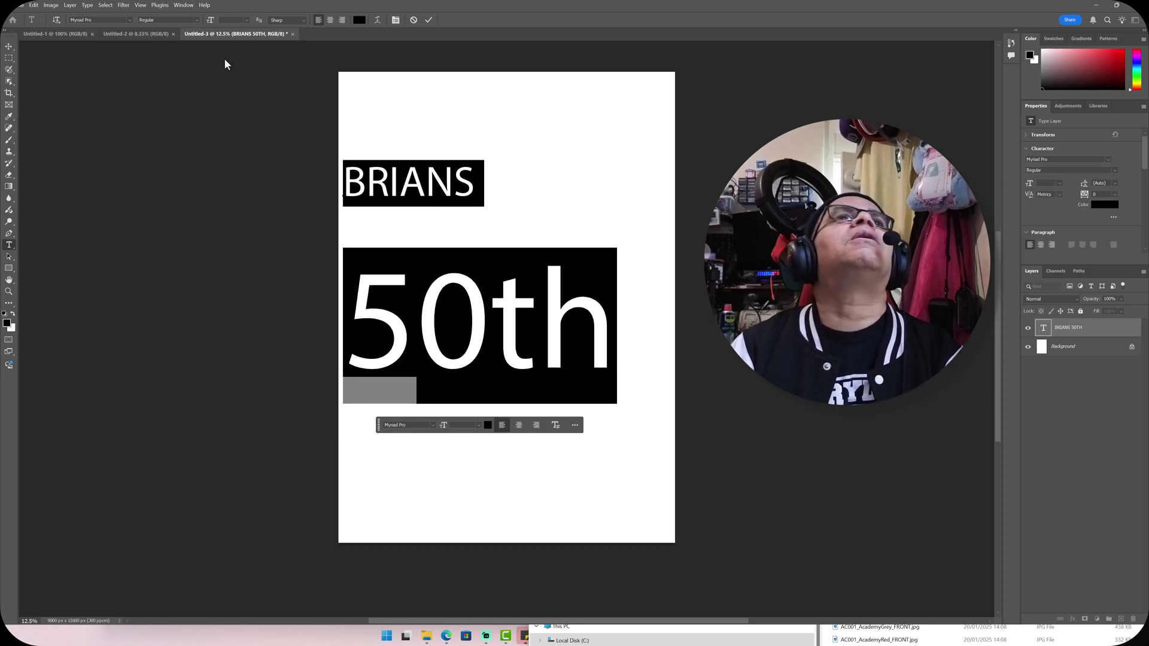
pyautogui.click(330, 19)
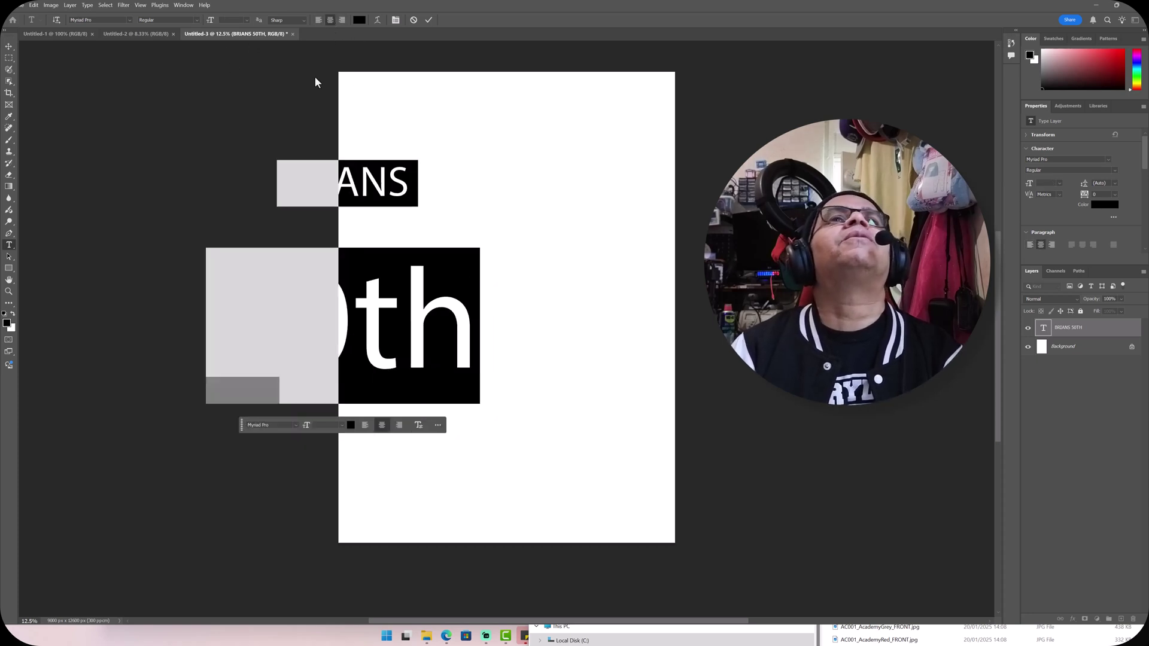
pyautogui.click(8, 47)
pyautogui.moveTo(314, 272); pyautogui.dragTo(455, 332)
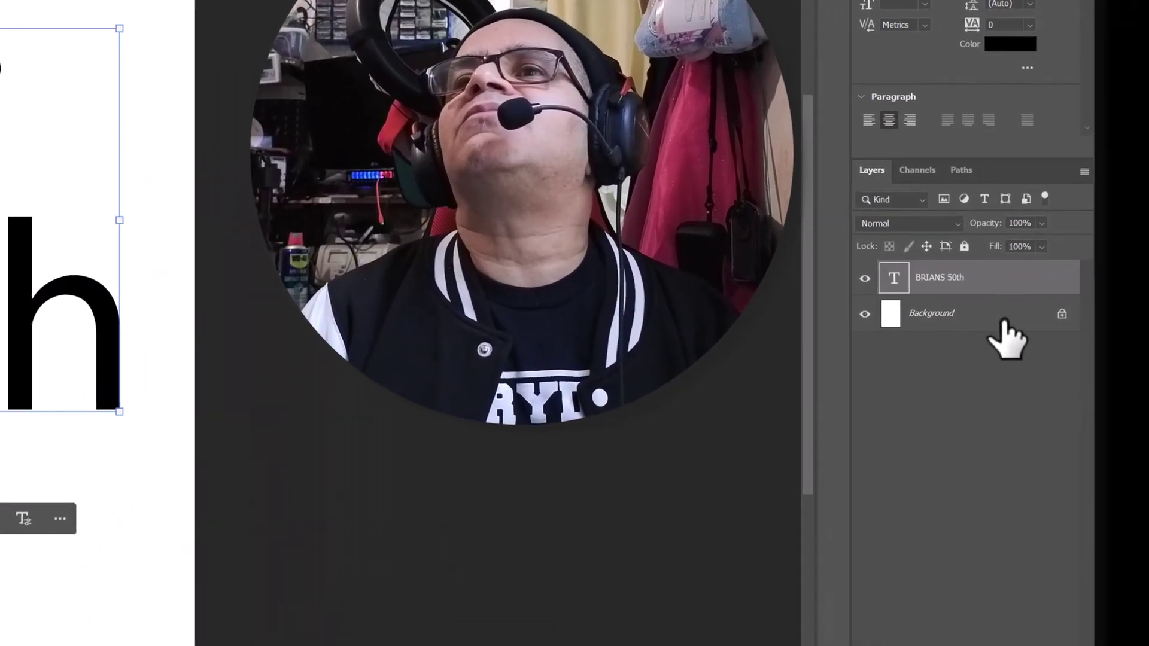
# Step: Convert the locked Background into Layer 0 and hide it to reveal transparency
pyautogui.doubleClick(1093, 349)
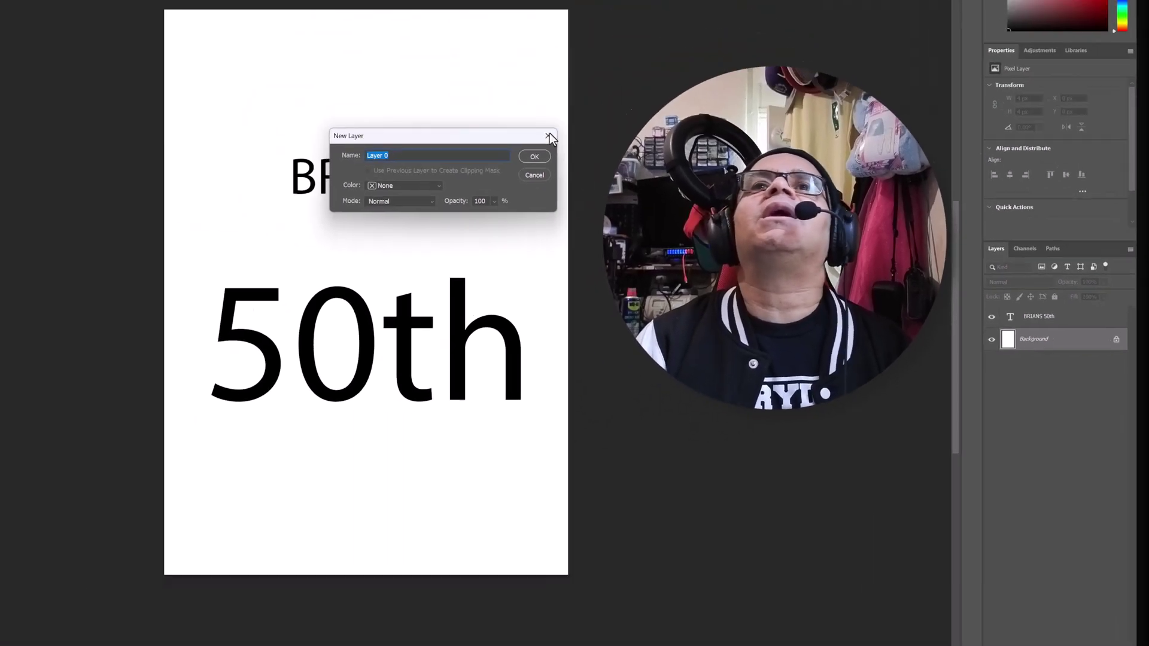
pyautogui.press('Return')
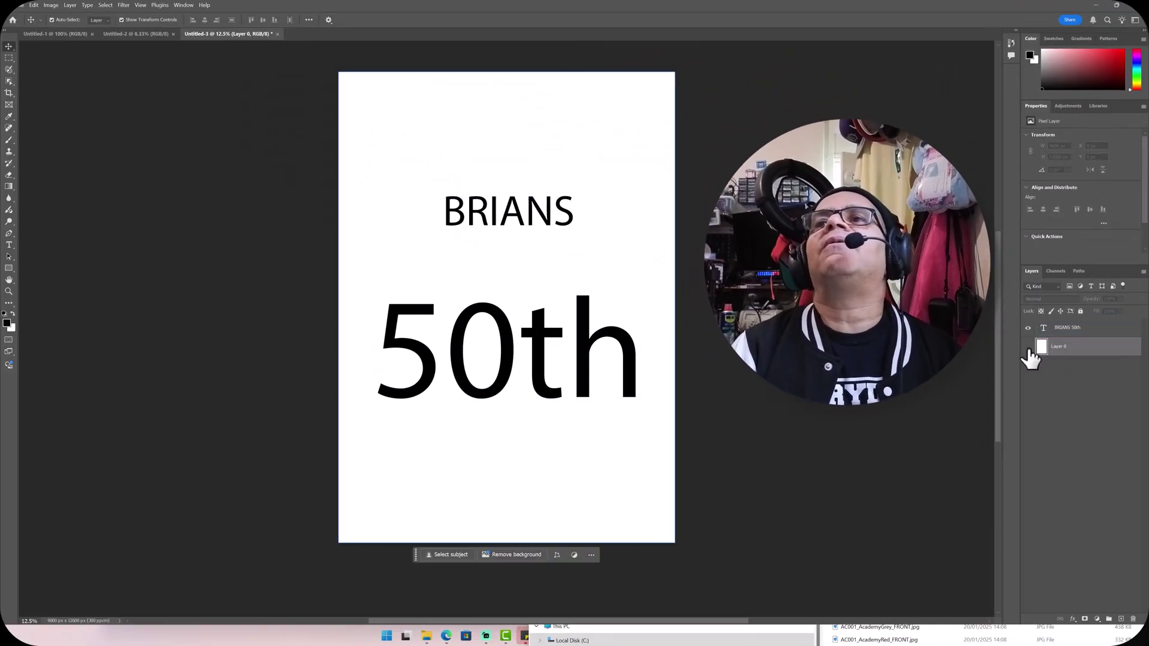
pyautogui.click(1028, 348)
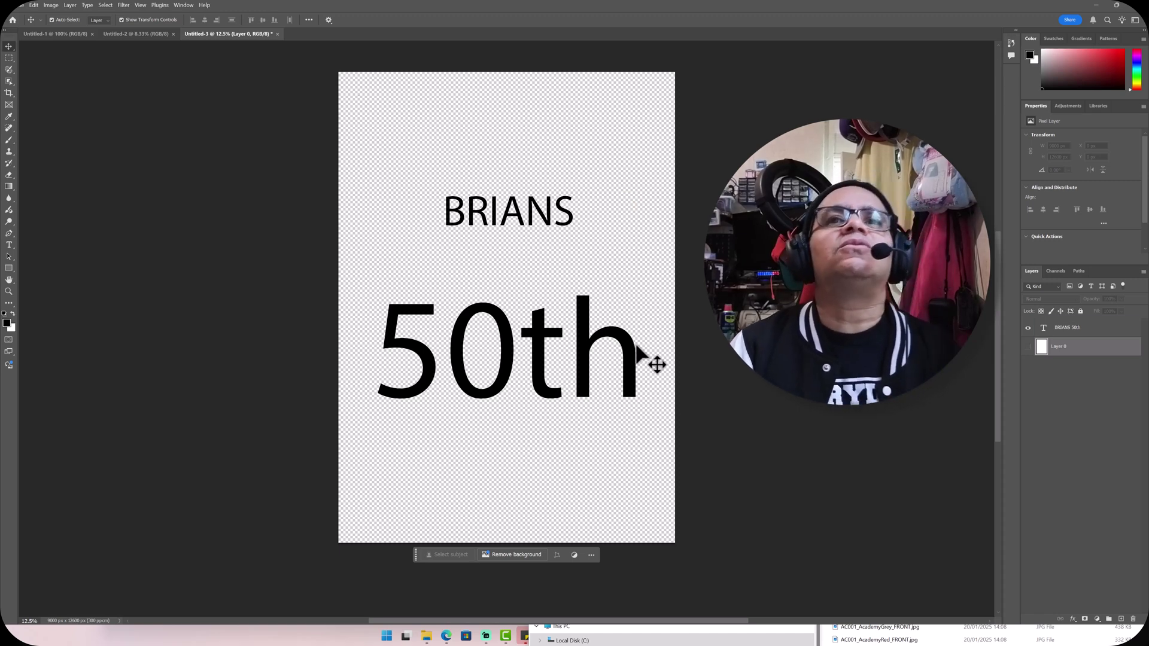
# Step: Select the BRIANS 50th text layer and move it up toward the top of the canvas
pyautogui.click(433, 257)
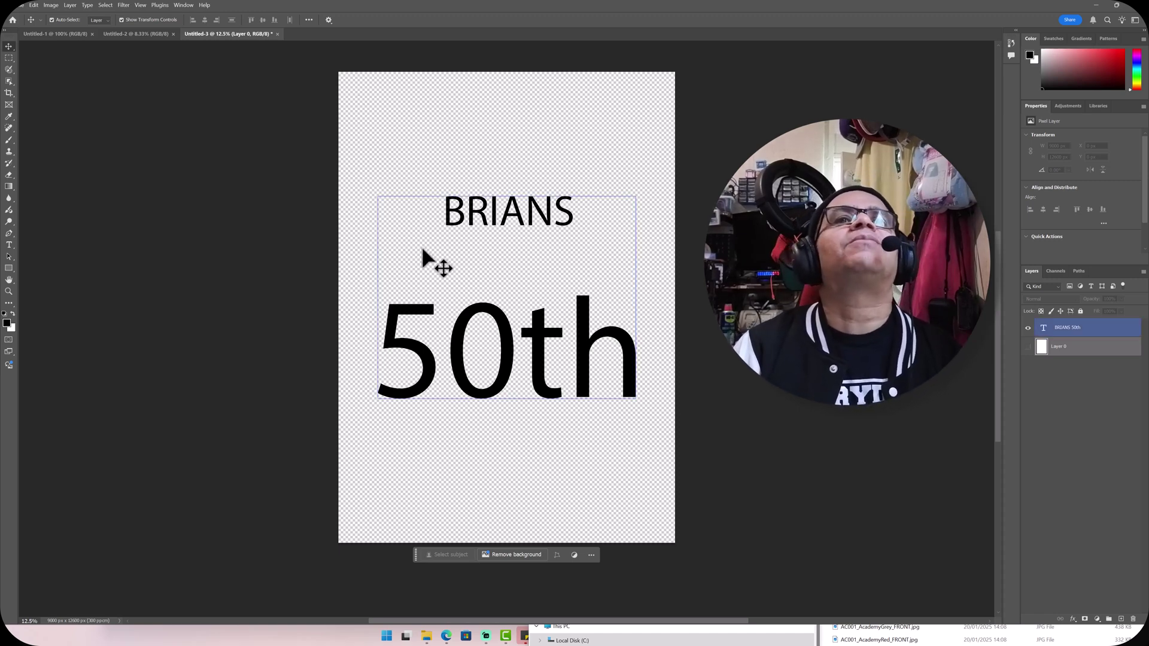
pyautogui.click(200, 172)
pyautogui.click(465, 221)
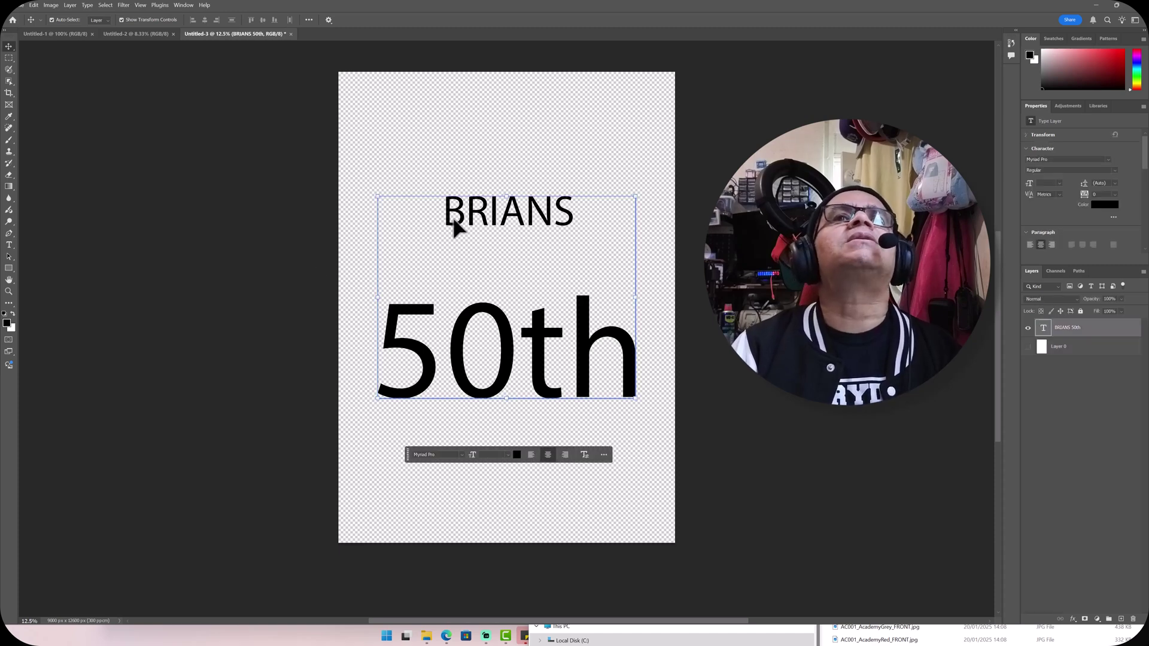
pyautogui.moveTo(454, 228); pyautogui.dragTo(455, 127)
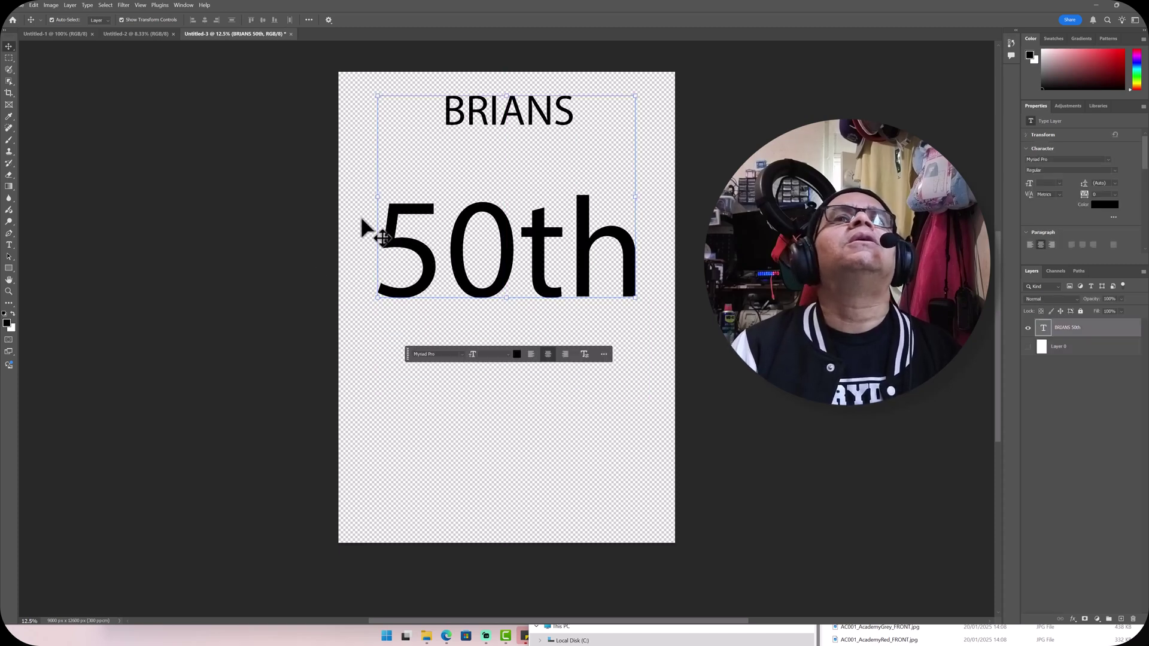
# Step: Free-transform the text with W/H in centimetres, enlarging it to about 26.7 cm and re-centring
pyautogui.hotkey('ctrl', 't')
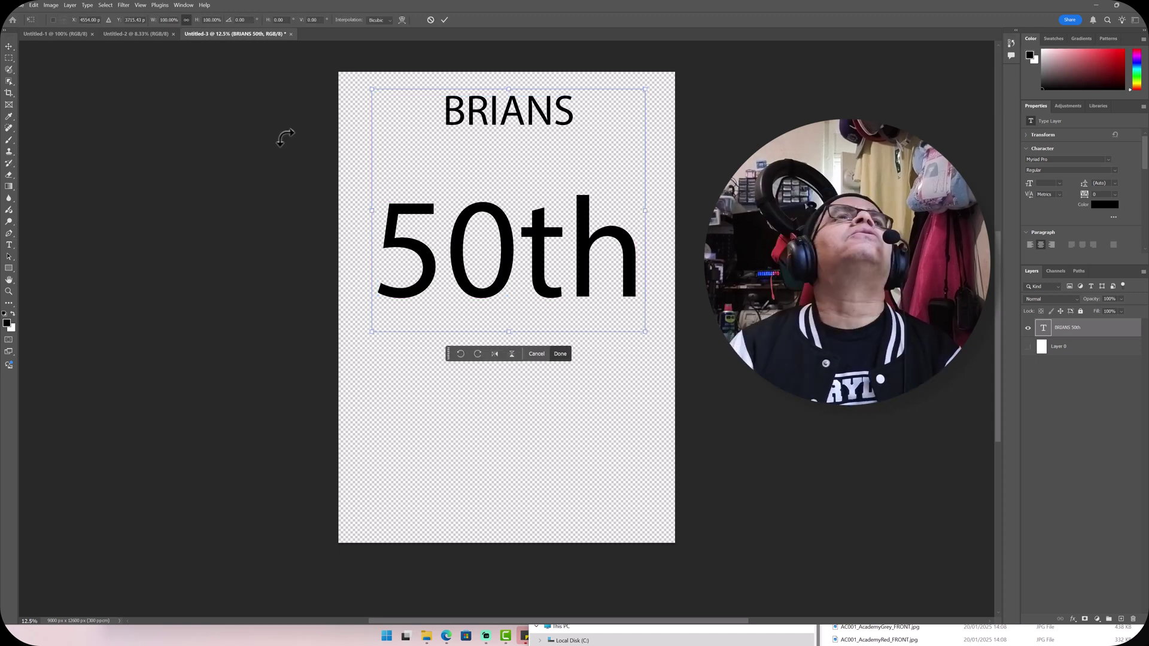
pyautogui.rightClick(173, 20)
pyautogui.click(188, 39)
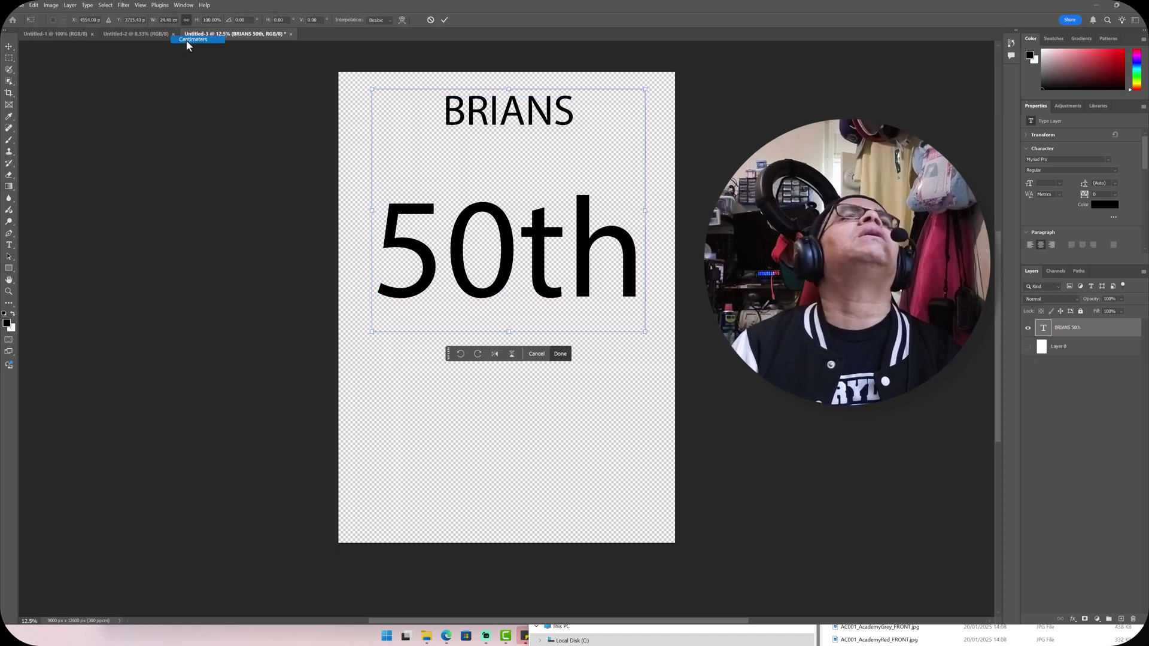
pyautogui.rightClick(213, 21)
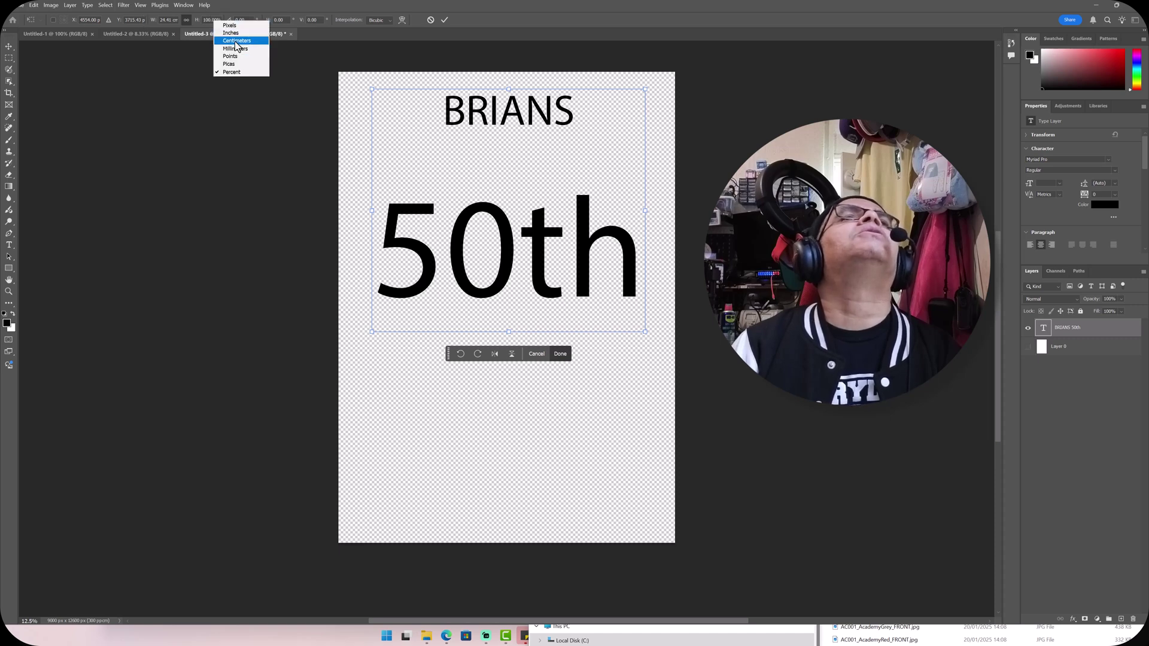
pyautogui.click(232, 42)
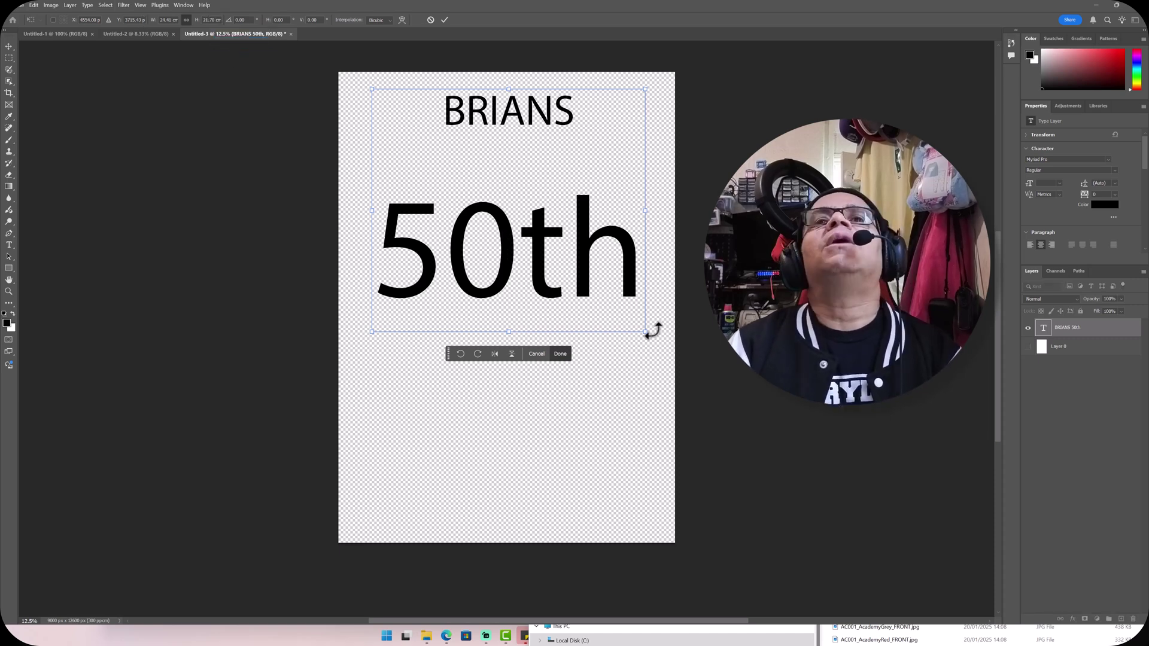
pyautogui.moveTo(646, 331); pyautogui.dragTo(670, 350)
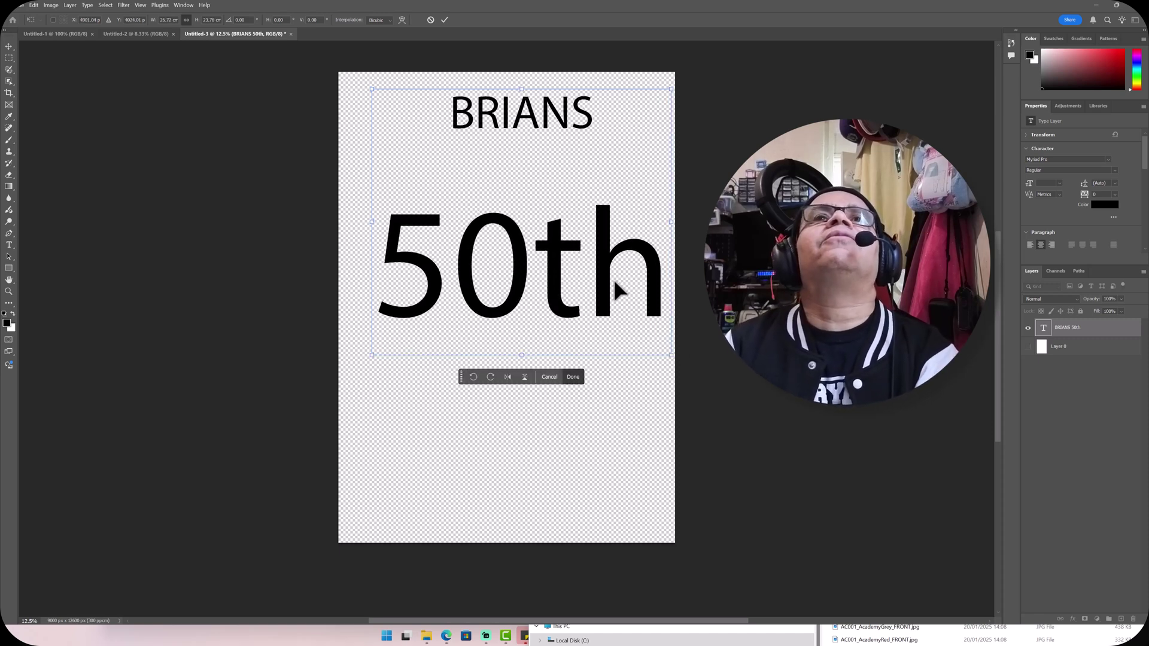
pyautogui.moveTo(461, 241); pyautogui.dragTo(443, 242)
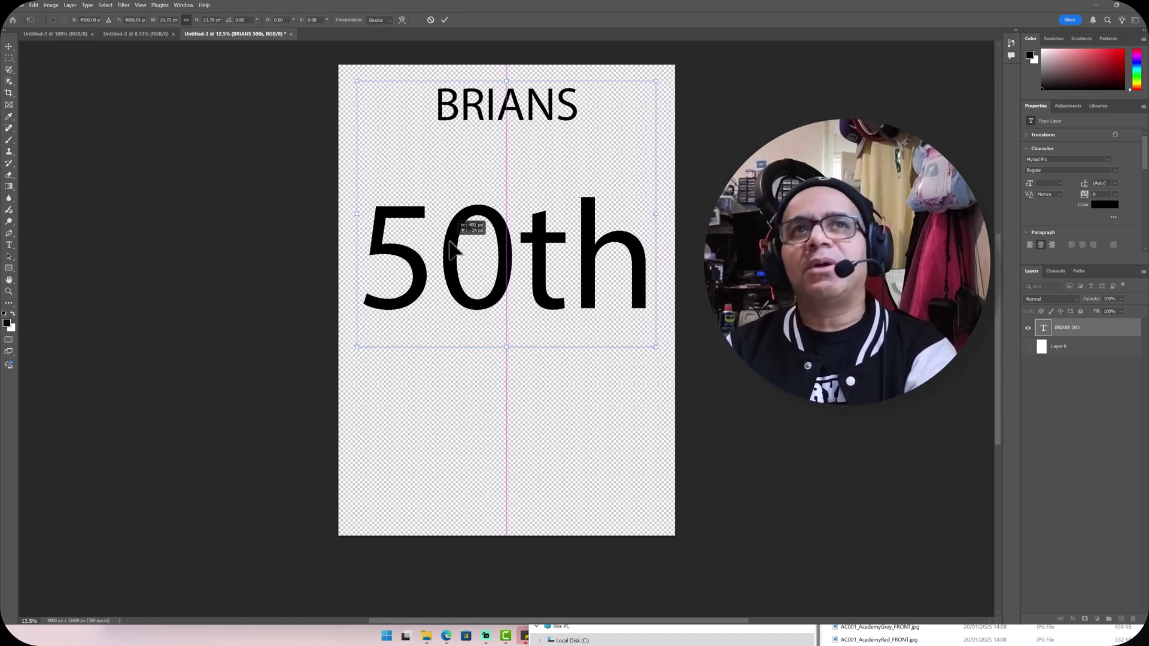
# Step: Commit the free transform so the enlarged text stays near the top
pyautogui.press('Return')
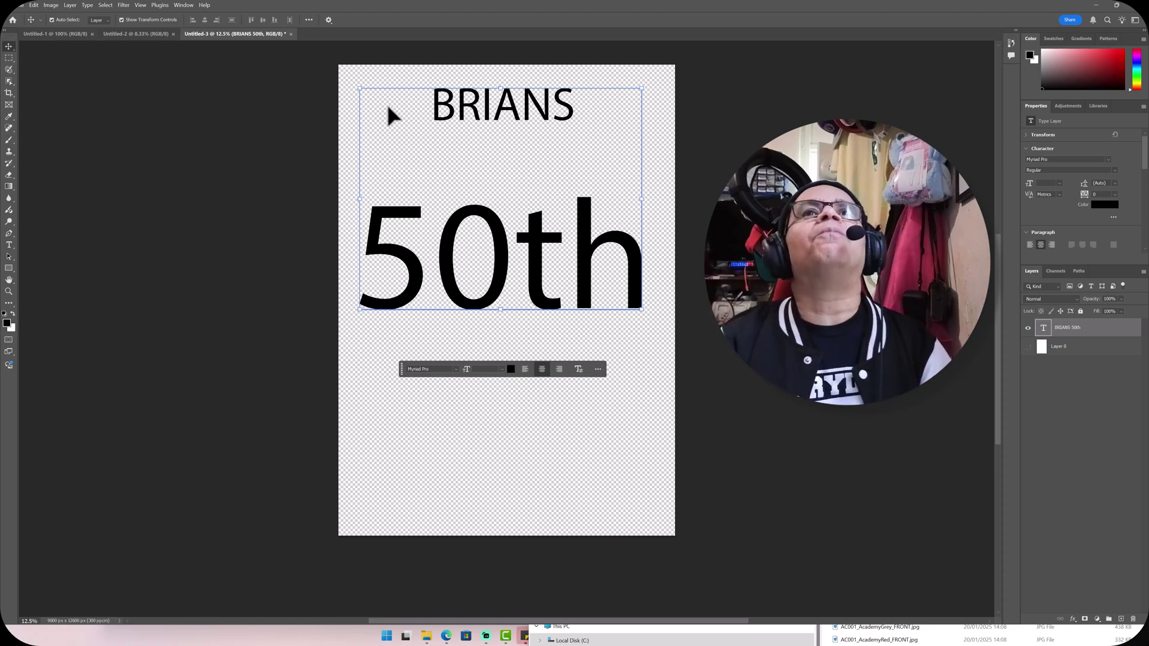
# Step: Trim transparent pixels from the top, bottom, left and right of the canvas
pyautogui.click(51, 4)
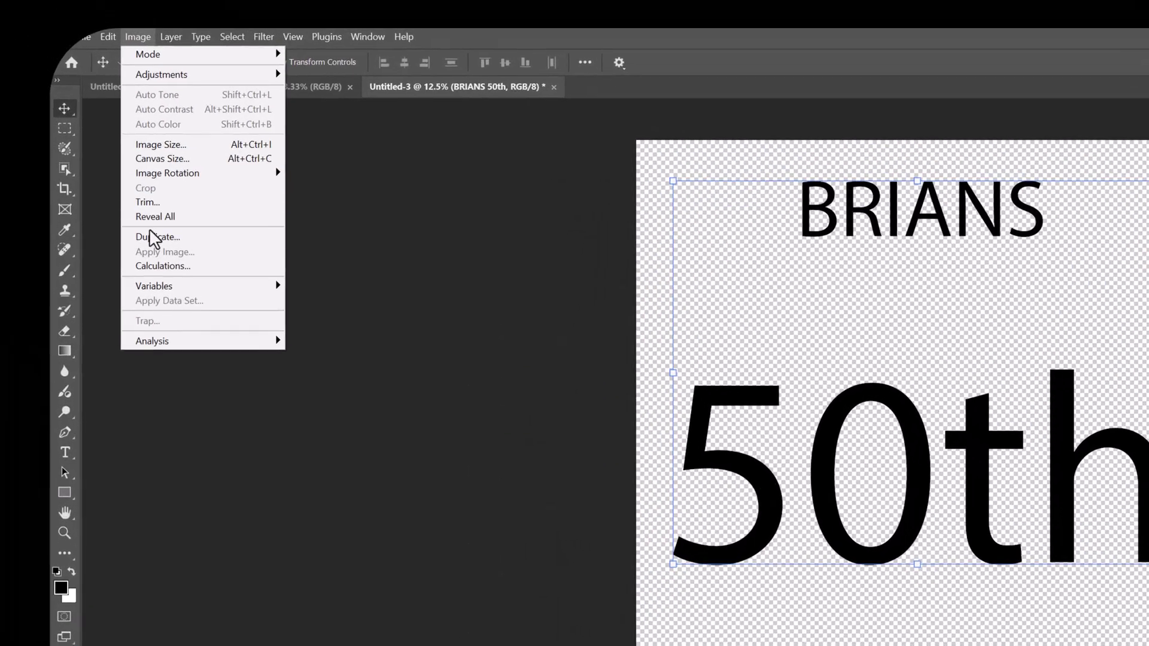
pyautogui.click(67, 100)
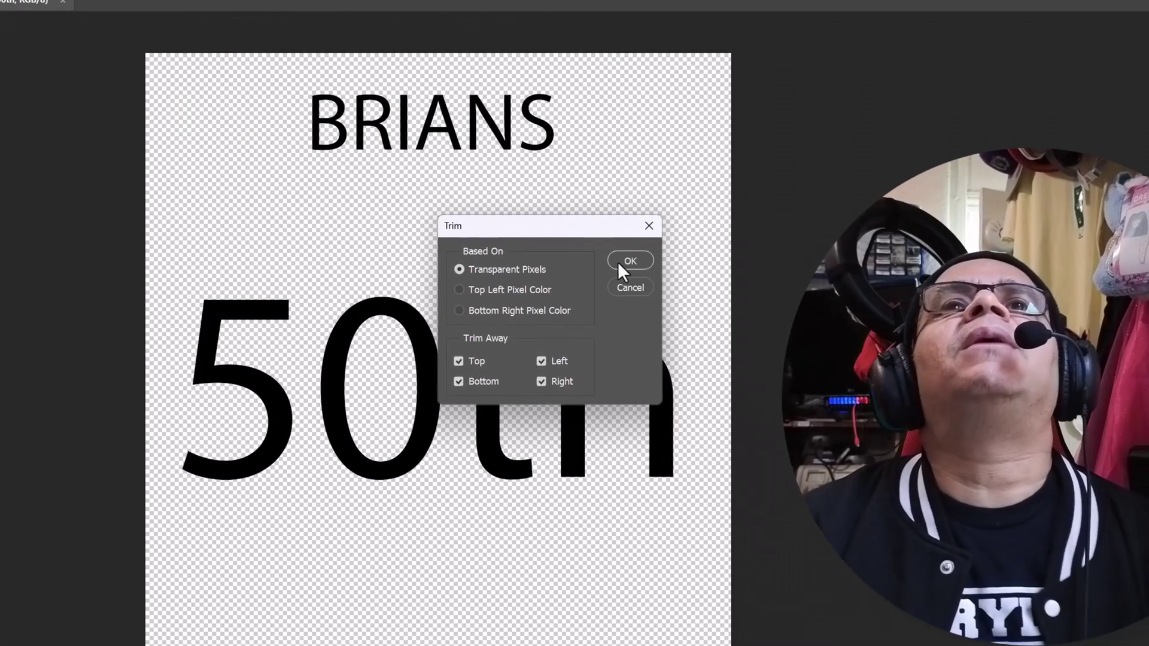
pyautogui.click(623, 261)
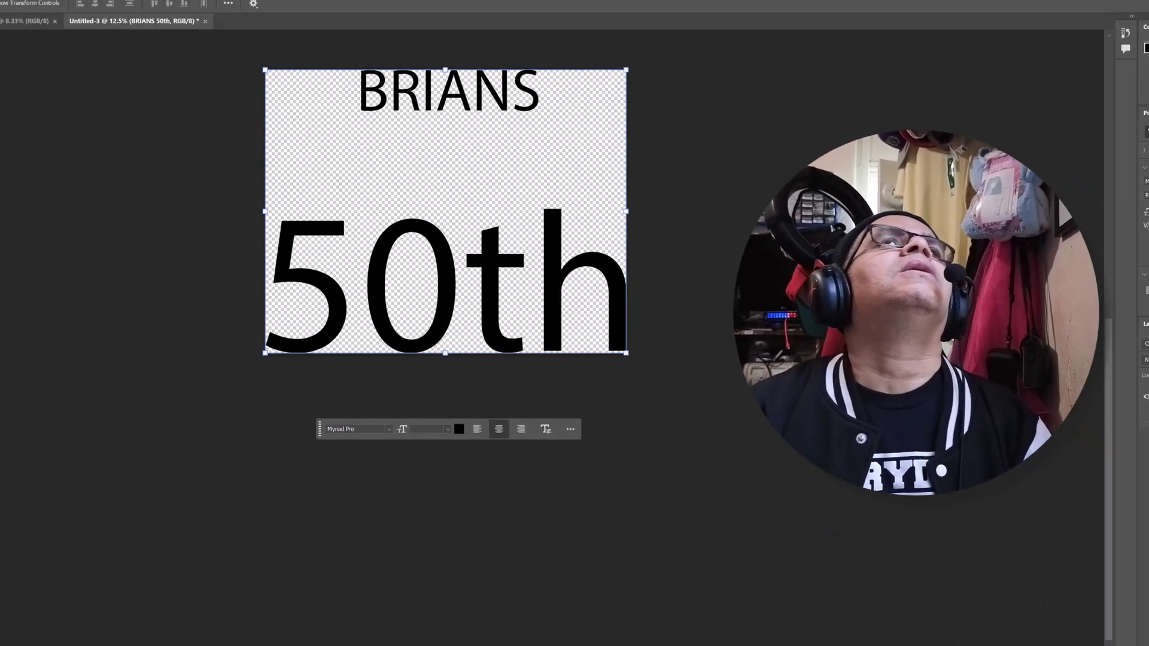
# Step: Check the available file formats in the Save As dialog, then cancel without saving
pyautogui.click(12, 5)
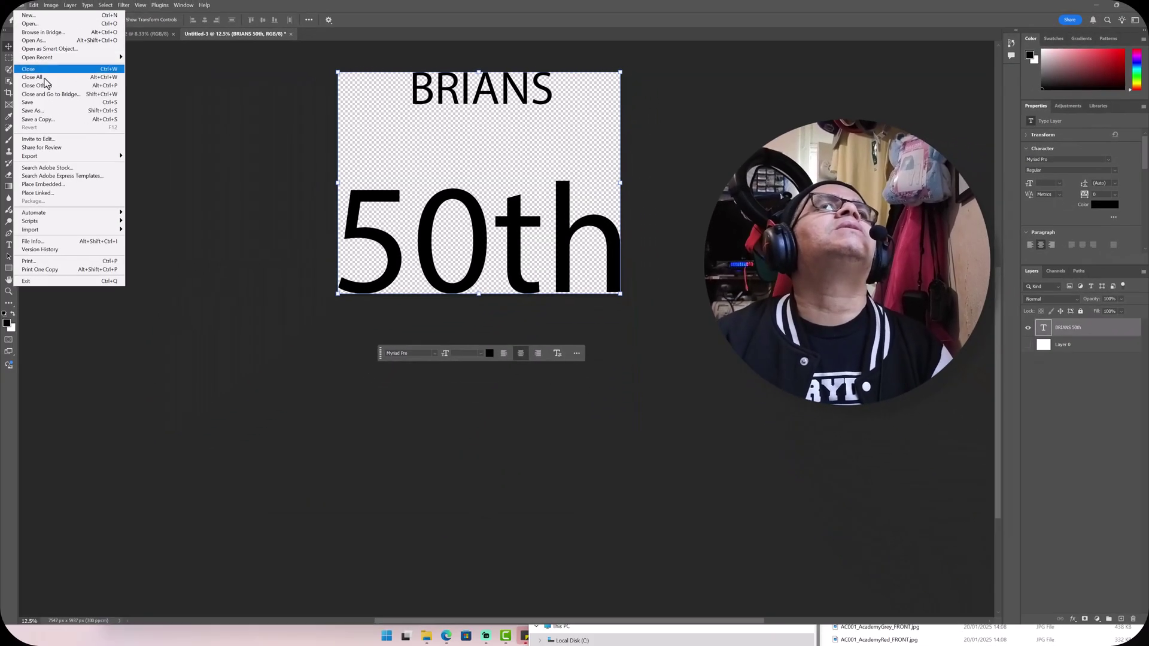
pyautogui.click(60, 112)
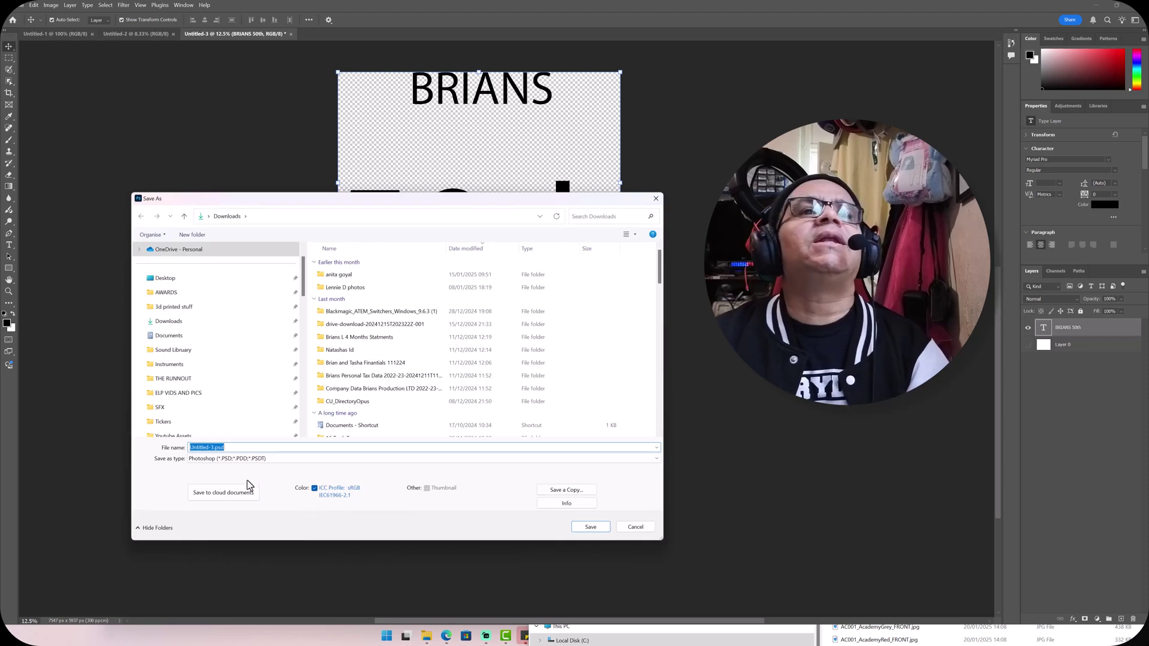
pyautogui.click(234, 459)
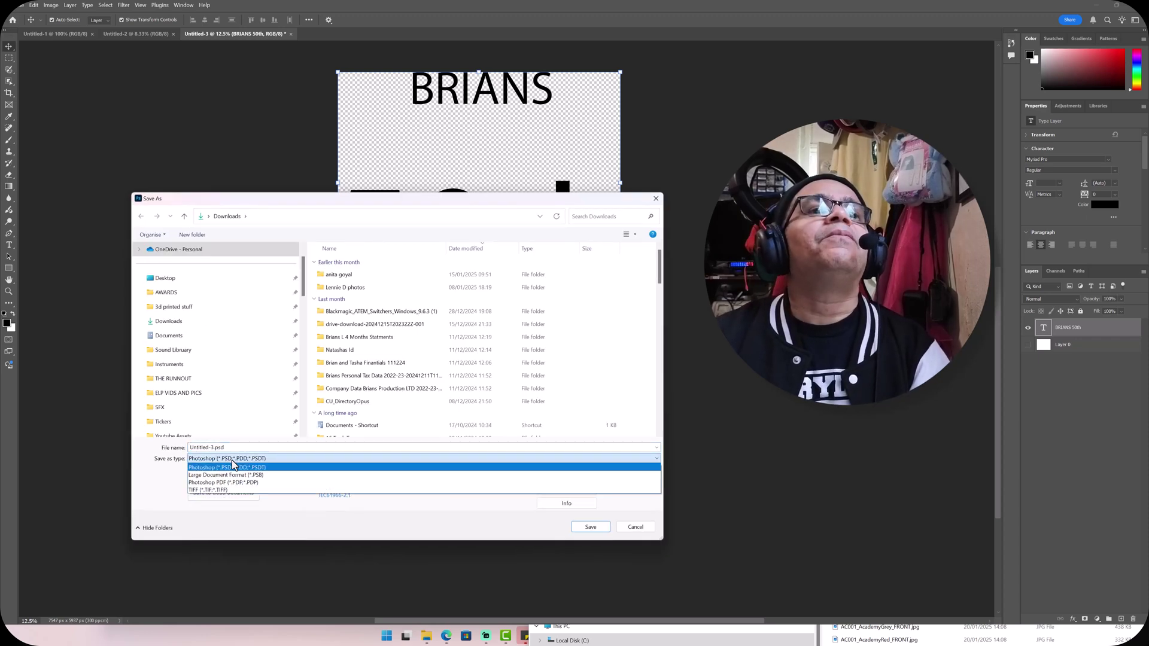
pyautogui.click(643, 528)
pyautogui.click(643, 528)
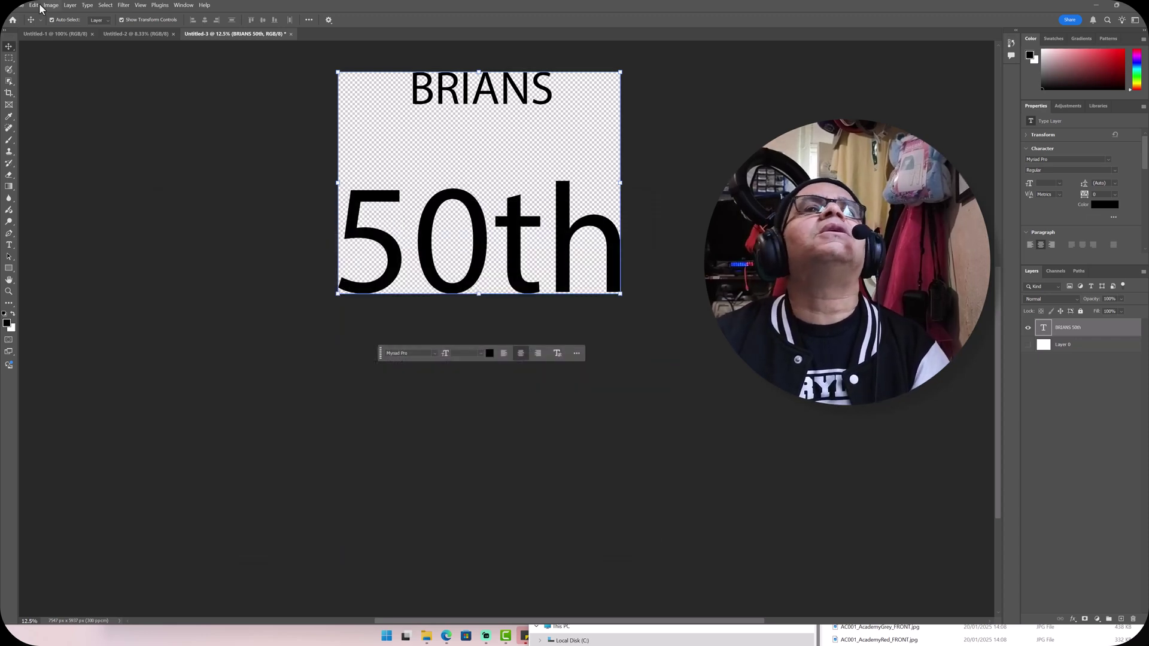
# Step: Verify under Image > Mode that the document is in RGB Color
pyautogui.click(60, 5)
pyautogui.moveTo(58, 15)
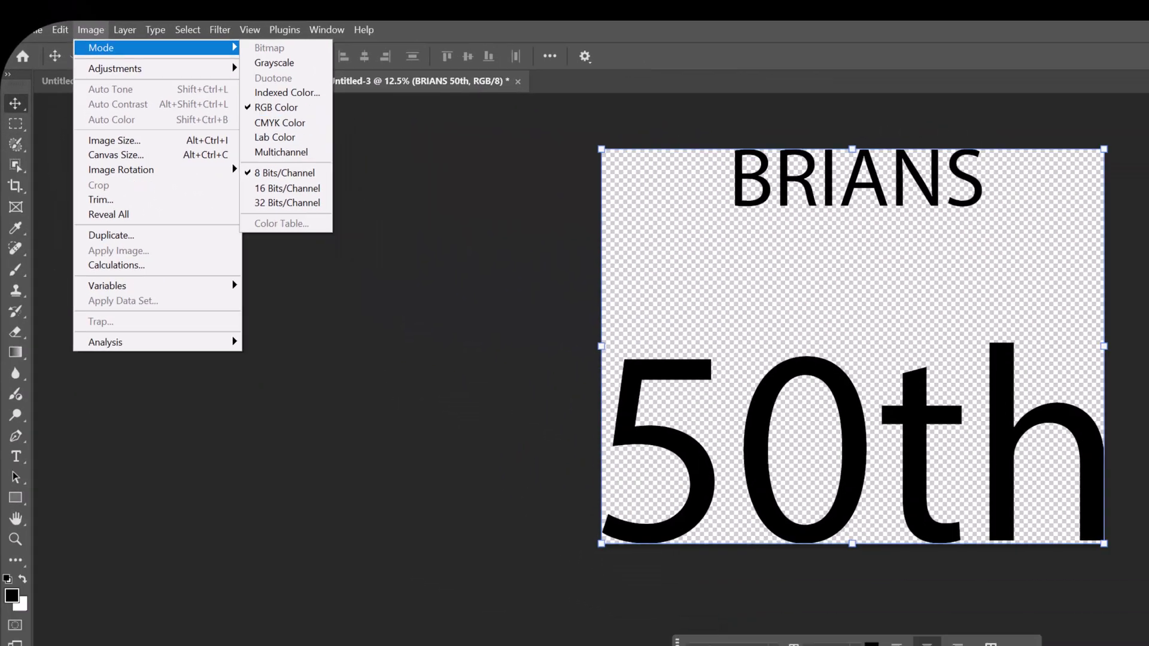
pyautogui.press('Escape')
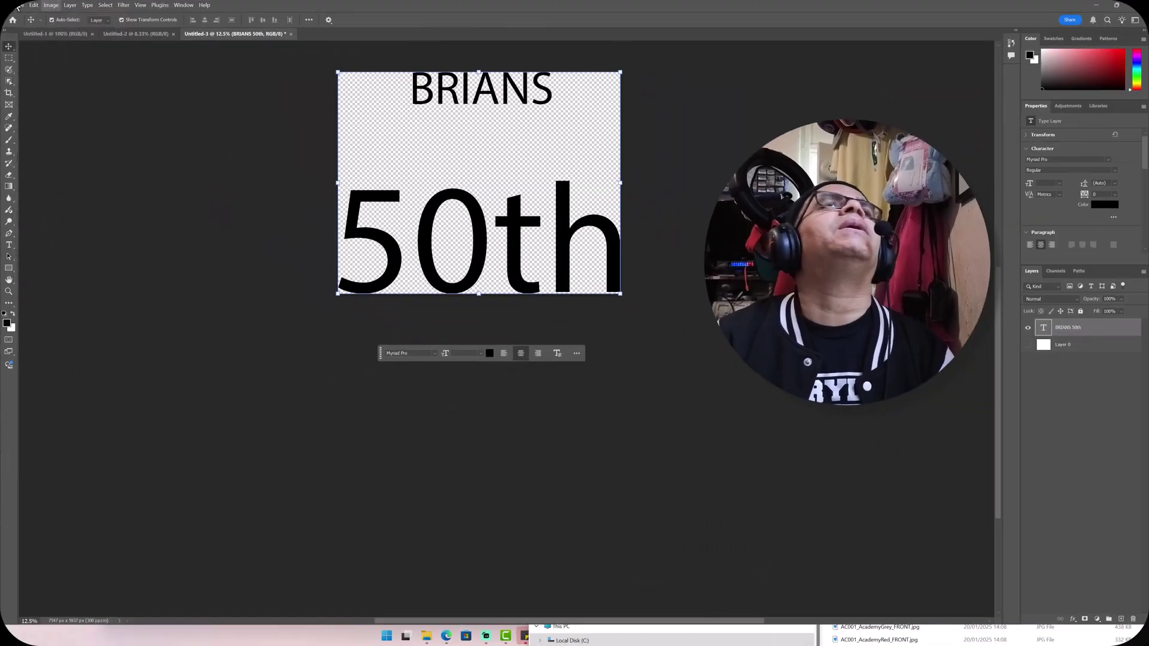
pyautogui.click(21, 6)
# Step: Quick Export the design as PNG and clear the default Untitled-3 file name
pyautogui.moveTo(96, 155)
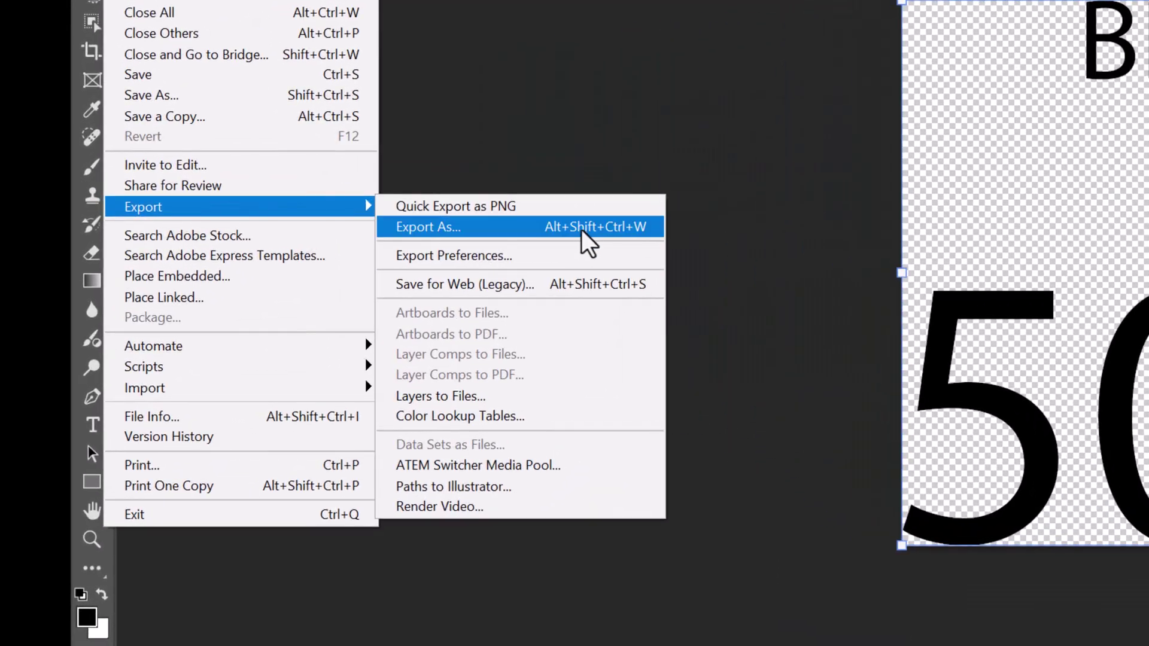
pyautogui.click(281, 165)
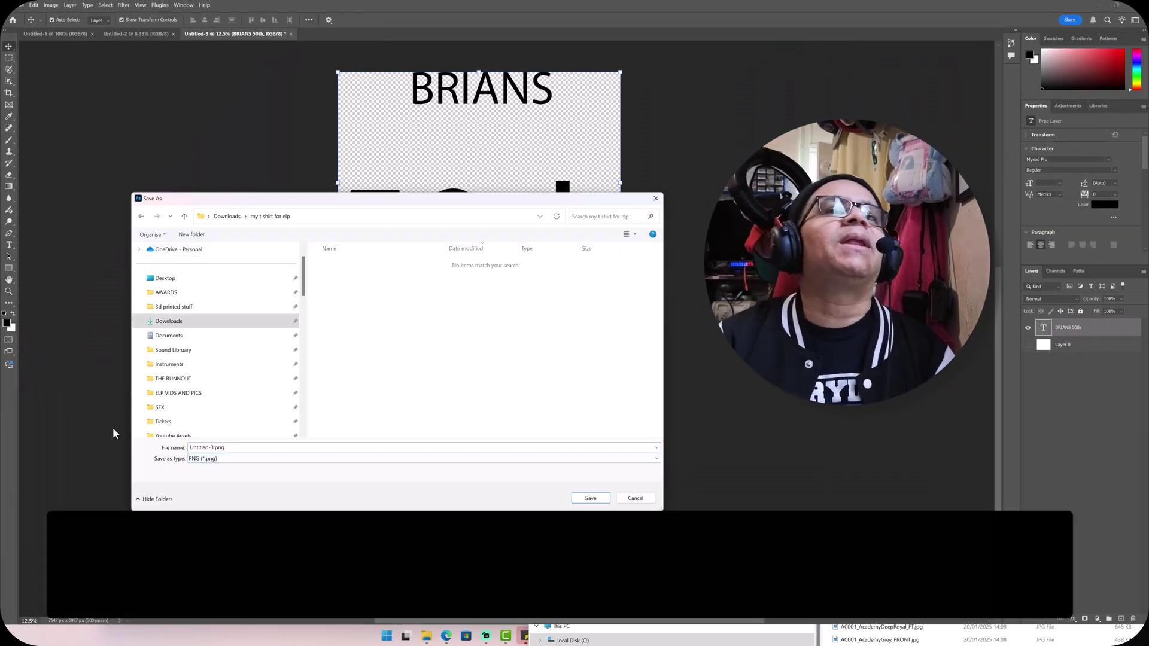
pyautogui.click(226, 447)
pyautogui.click(212, 447)
pyautogui.doubleClick(212, 447)
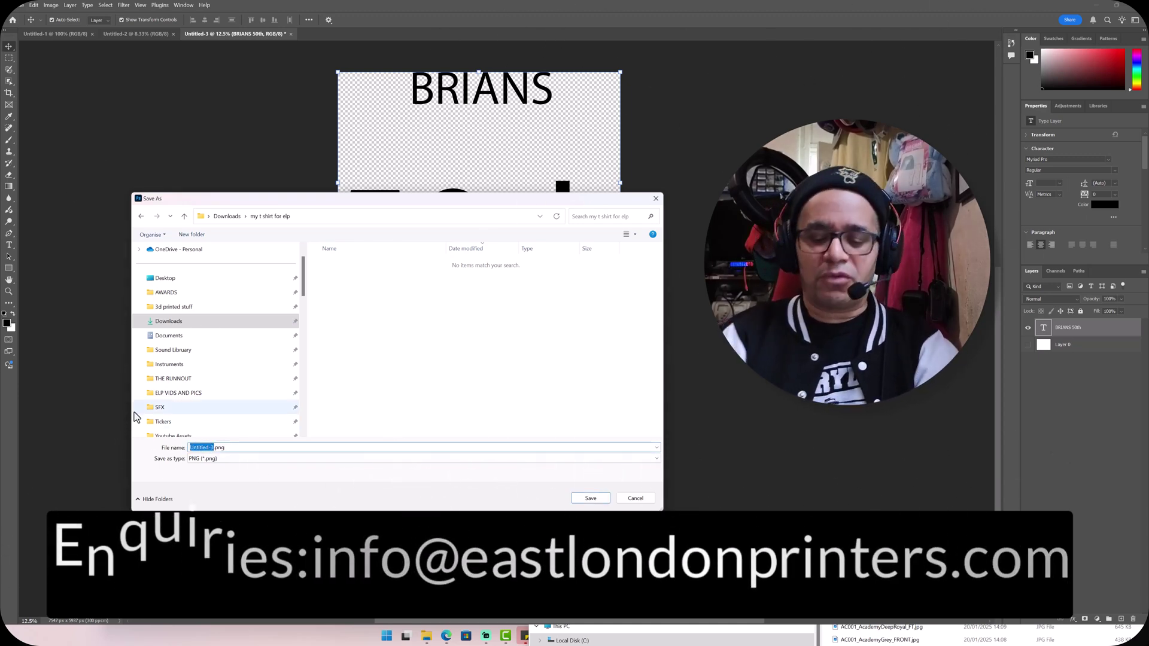
pyautogui.press('BackSpace')
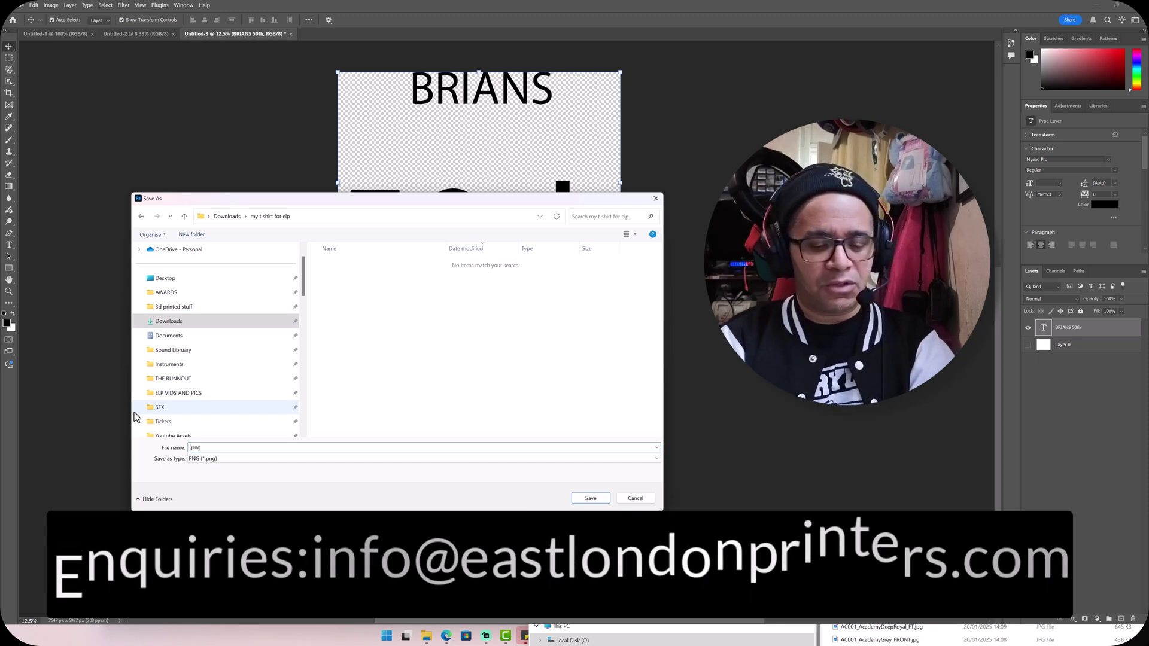